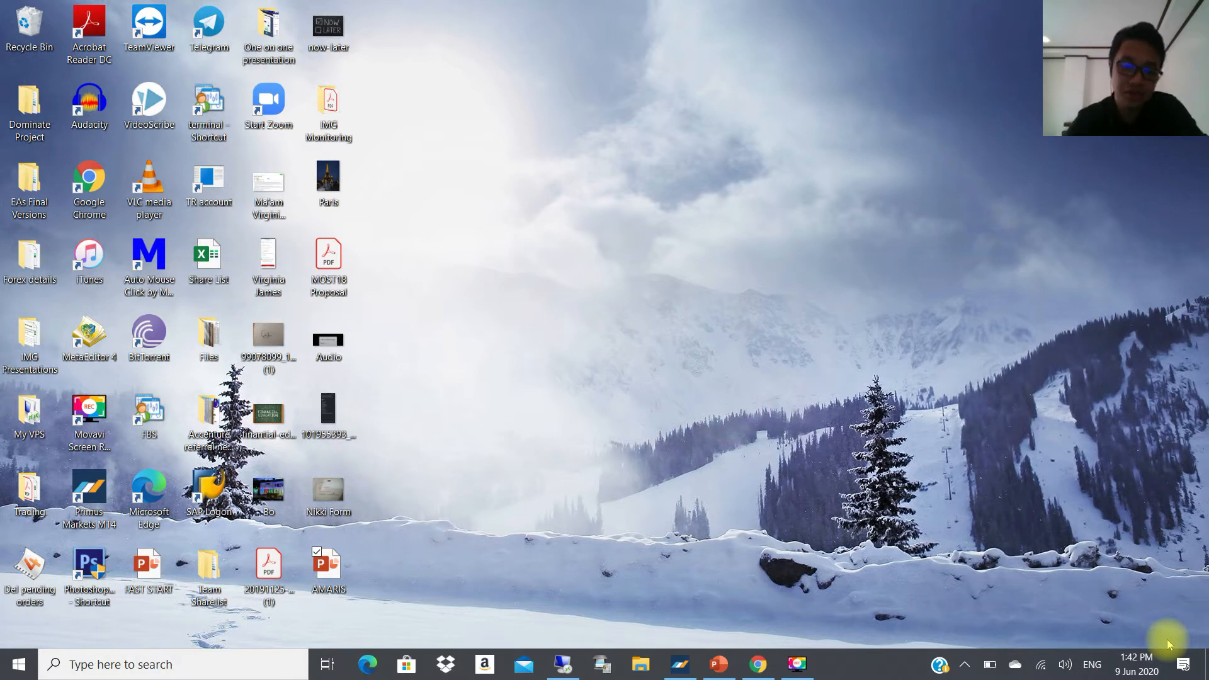
Switch to the remote server session and minimize the open live and practice MT4 terminal windows.
{"action": "left_click", "coordinate": [571, 660]}
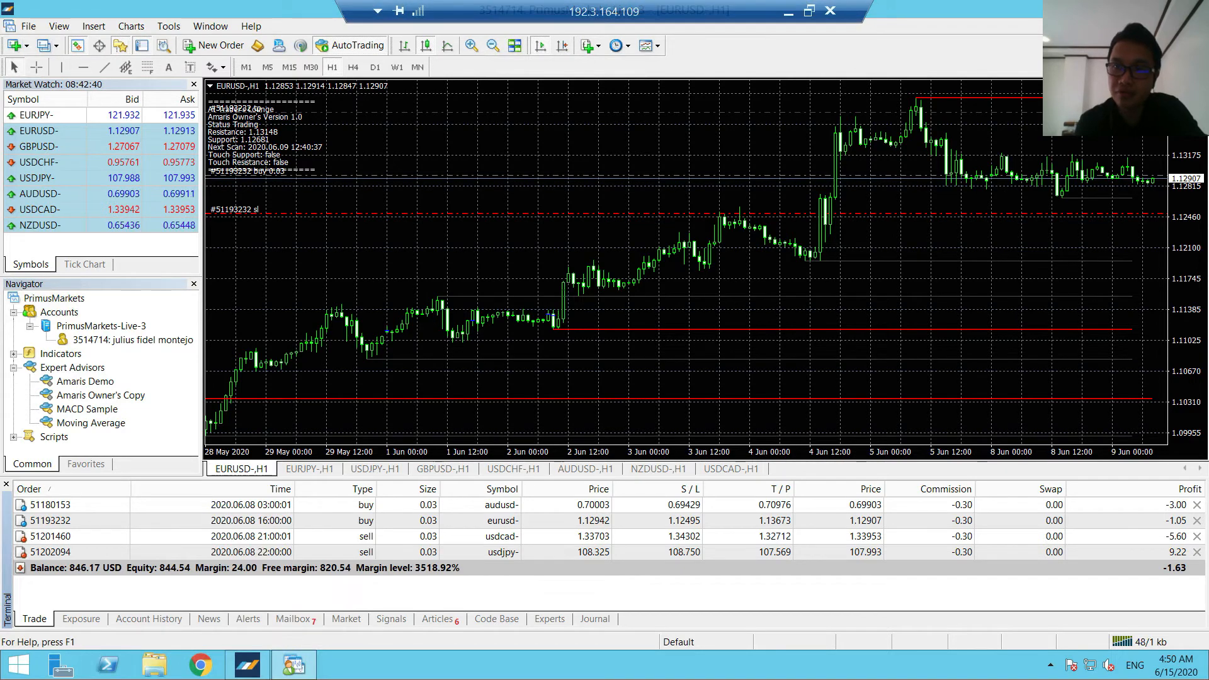
{"action": "left_click", "coordinate": [1138, 7]}
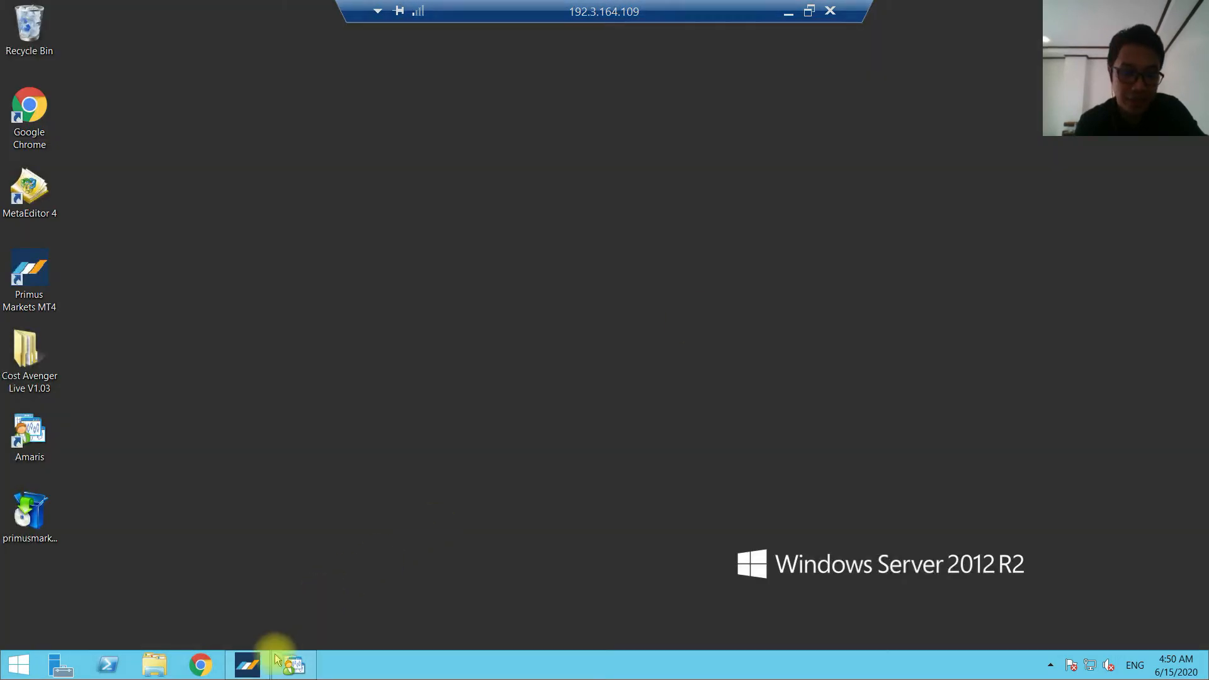
{"action": "mouse_move", "coordinate": [250, 672]}
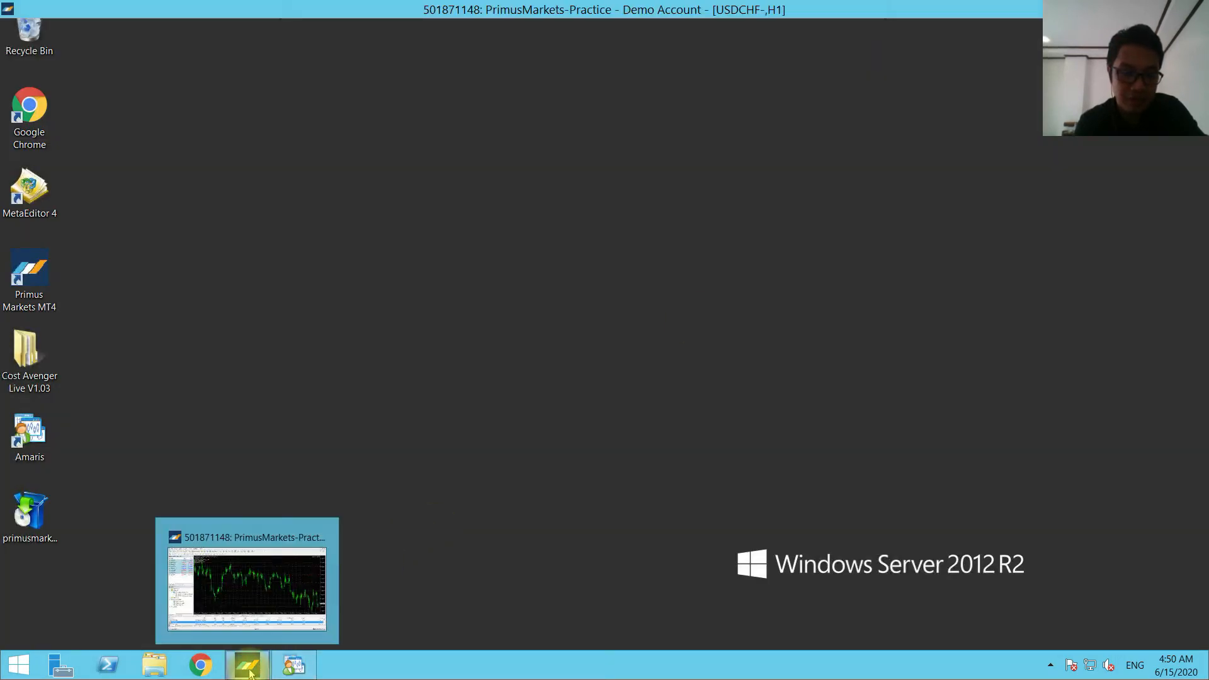
{"action": "left_click", "coordinate": [315, 531]}
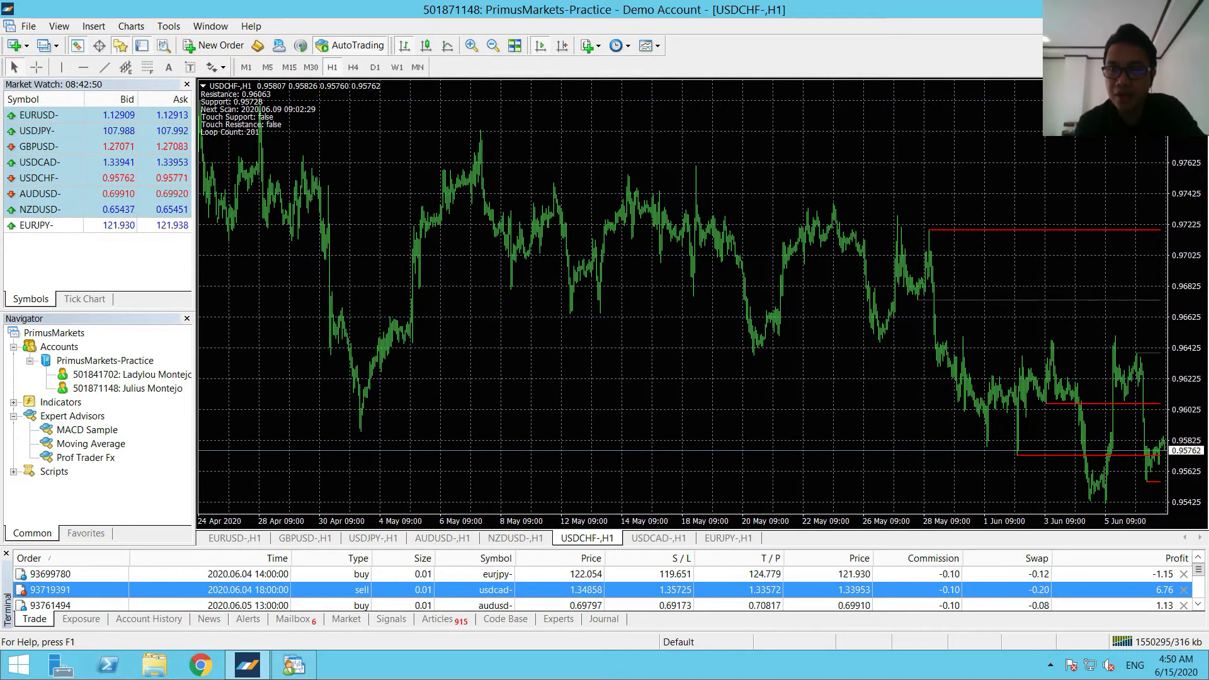
{"action": "left_click", "coordinate": [1139, 7]}
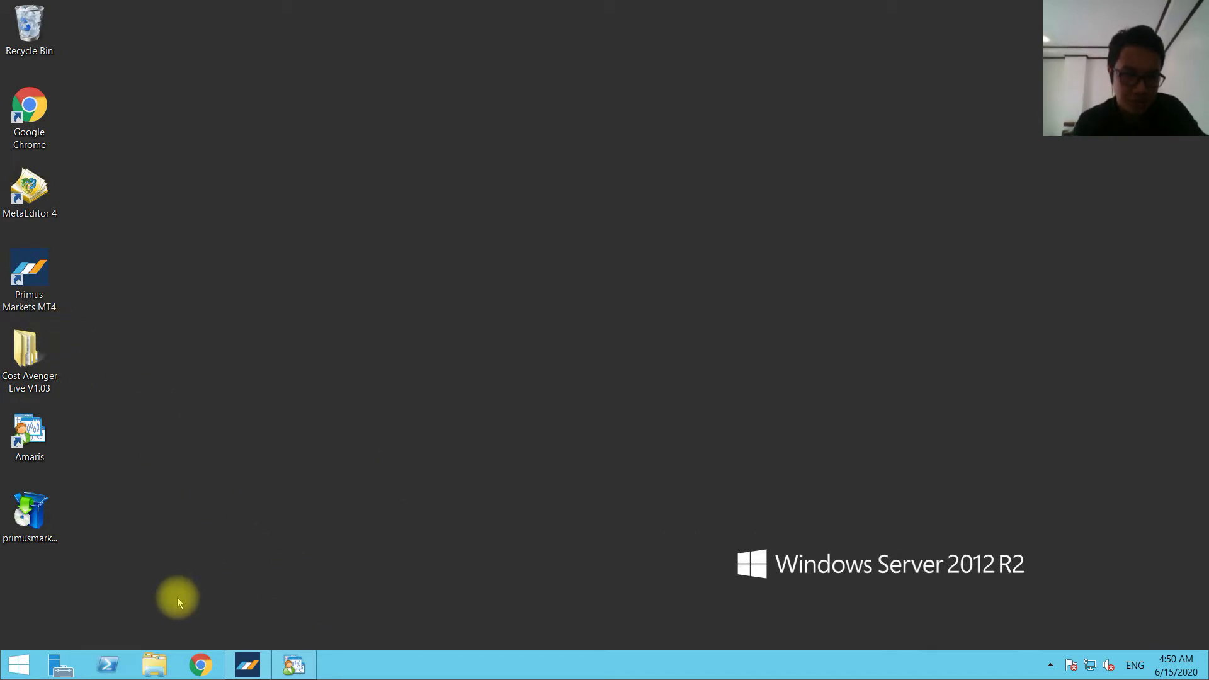
Open Program Files (x86) on Local Disk C and paste a duplicate of the Primus Markets MT4 folder there.
{"action": "left_click", "coordinate": [162, 663]}
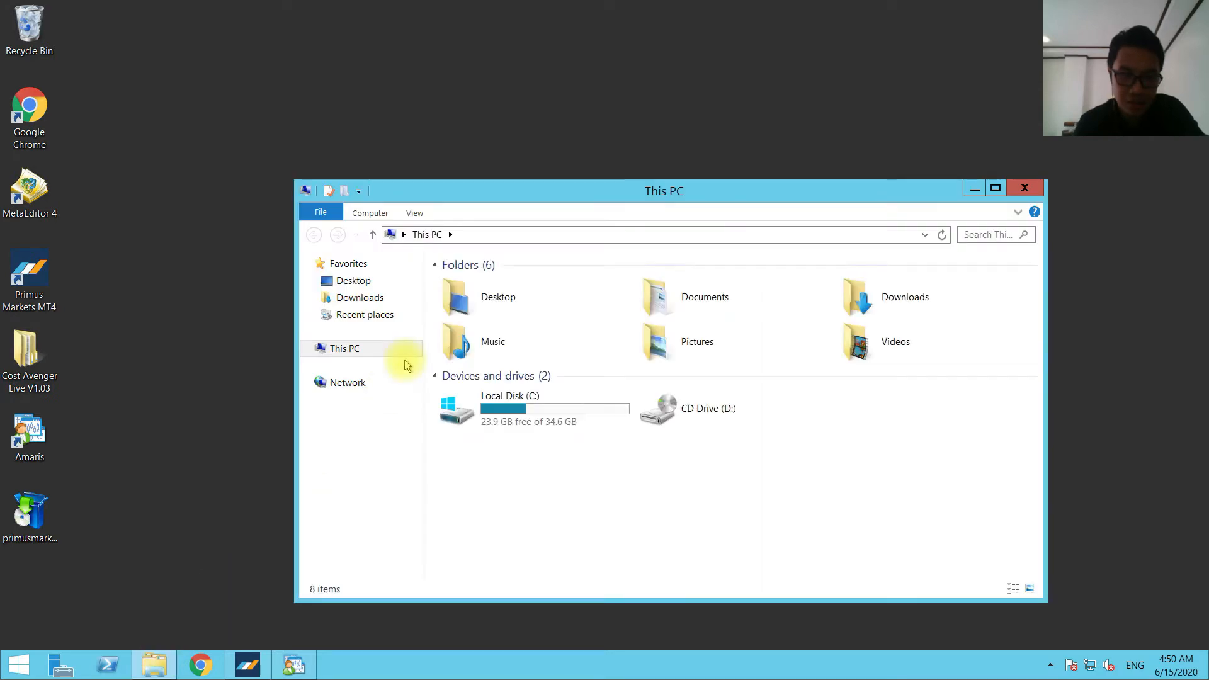
{"action": "left_click", "coordinate": [371, 351]}
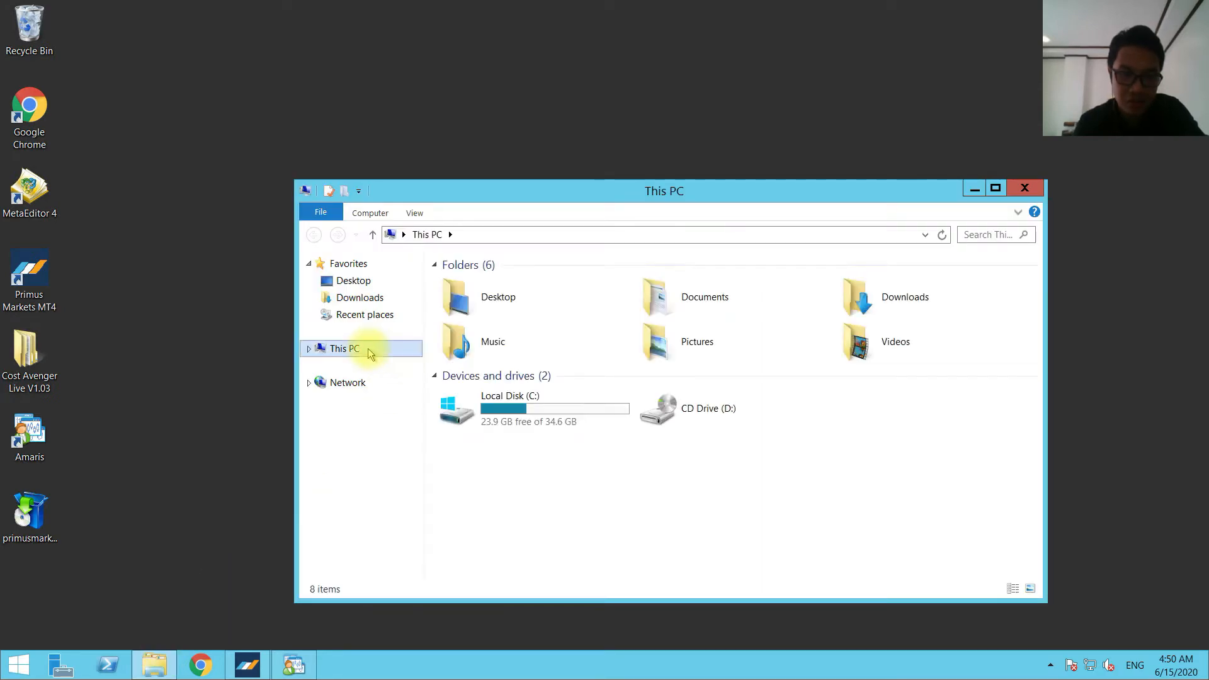
{"action": "double_click", "coordinate": [510, 411]}
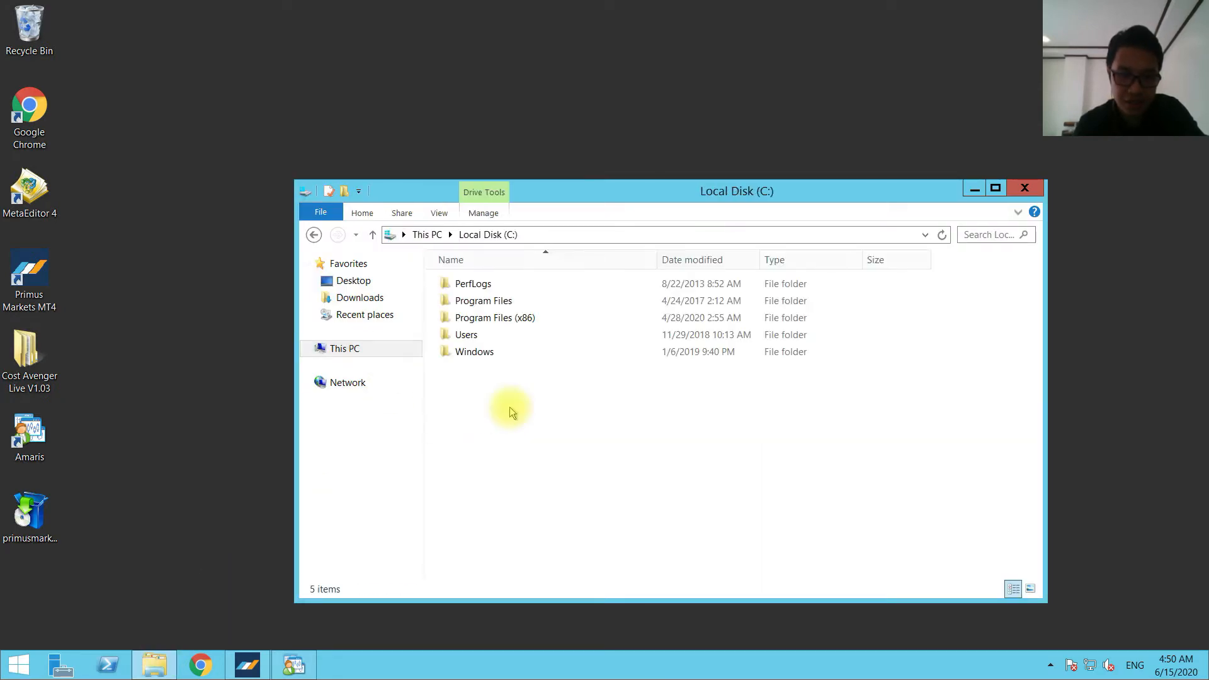
{"action": "double_click", "coordinate": [505, 320]}
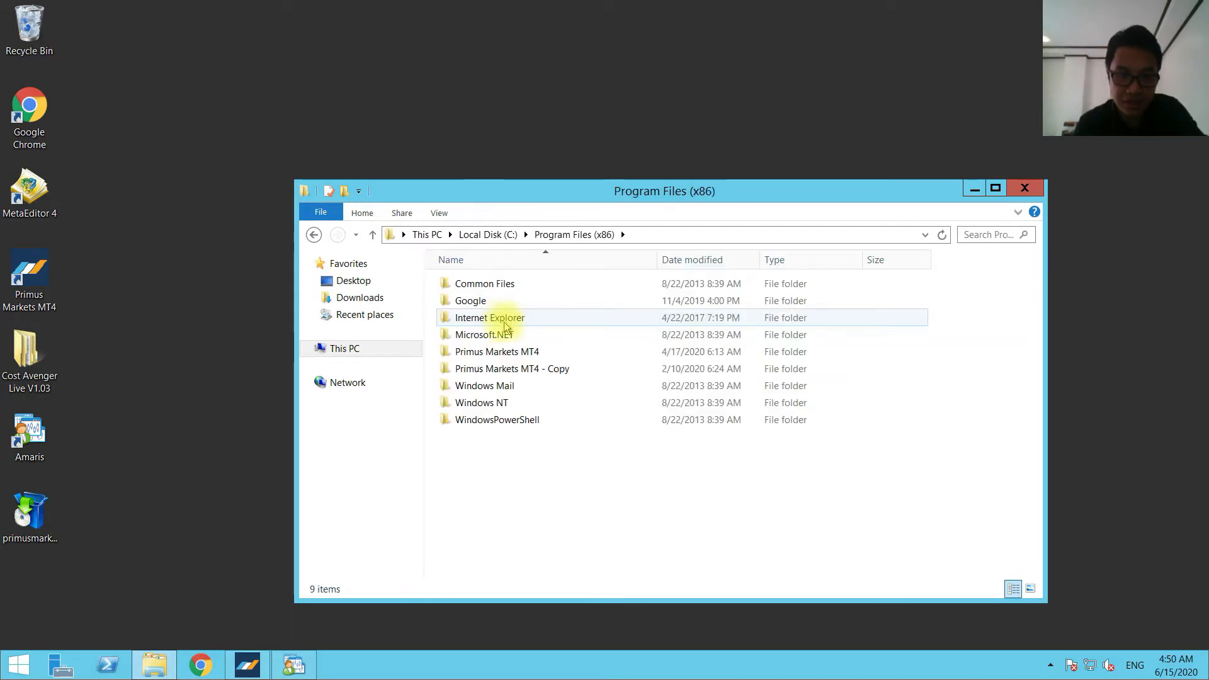
{"action": "left_click", "coordinate": [504, 355]}
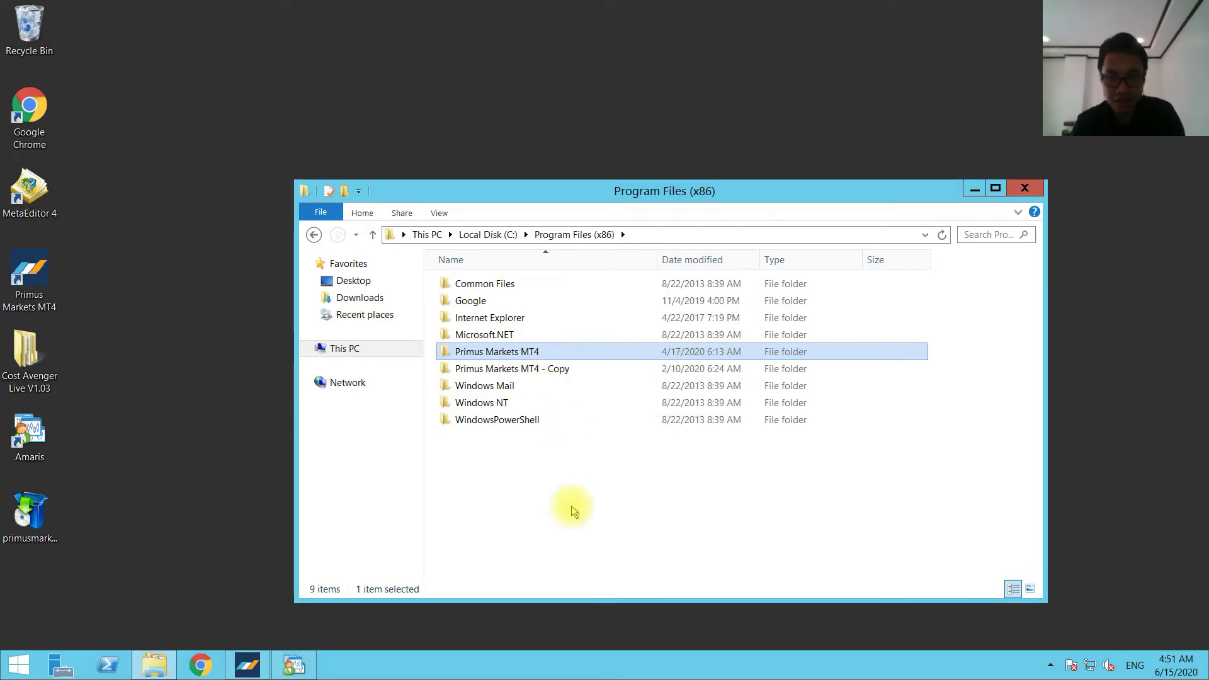
{"action": "key", "text": "Home"}
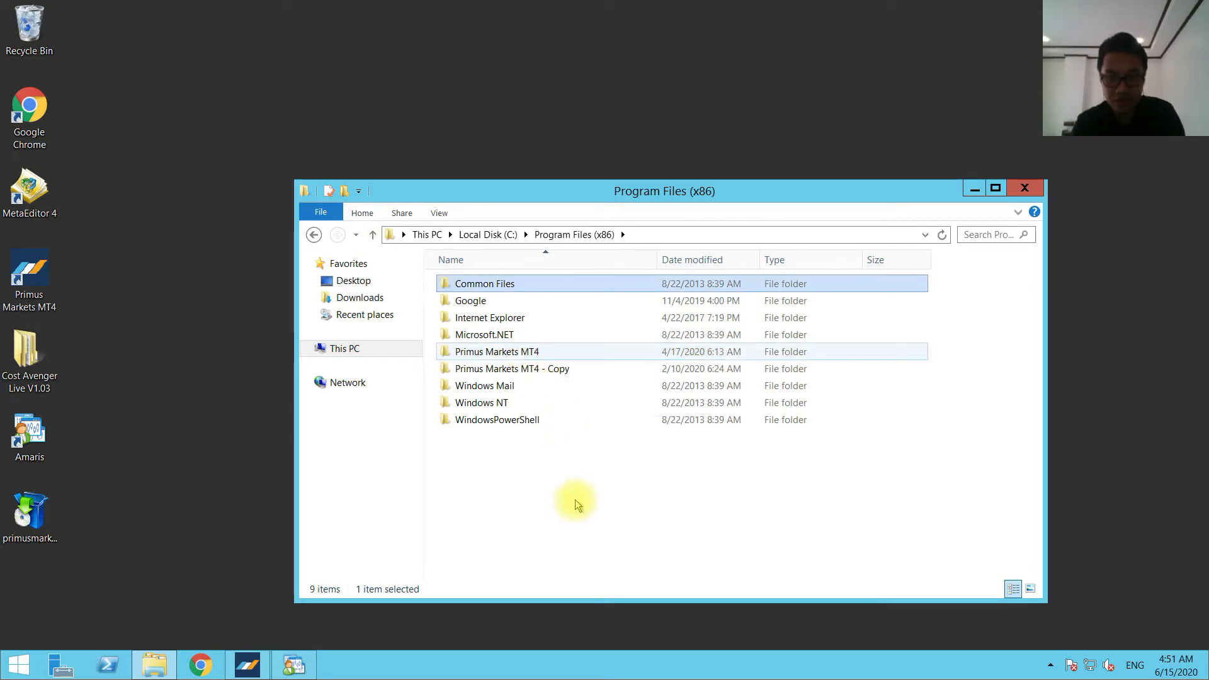
{"action": "left_click", "coordinate": [561, 352]}
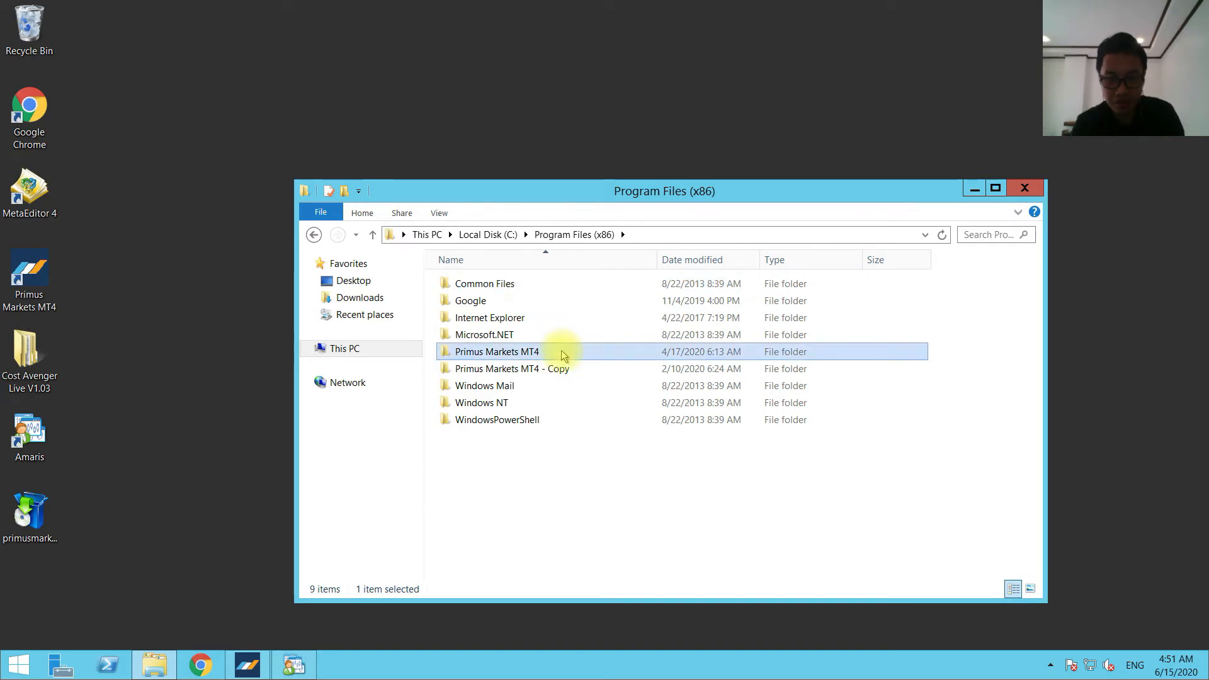
{"action": "left_click", "coordinate": [558, 491]}
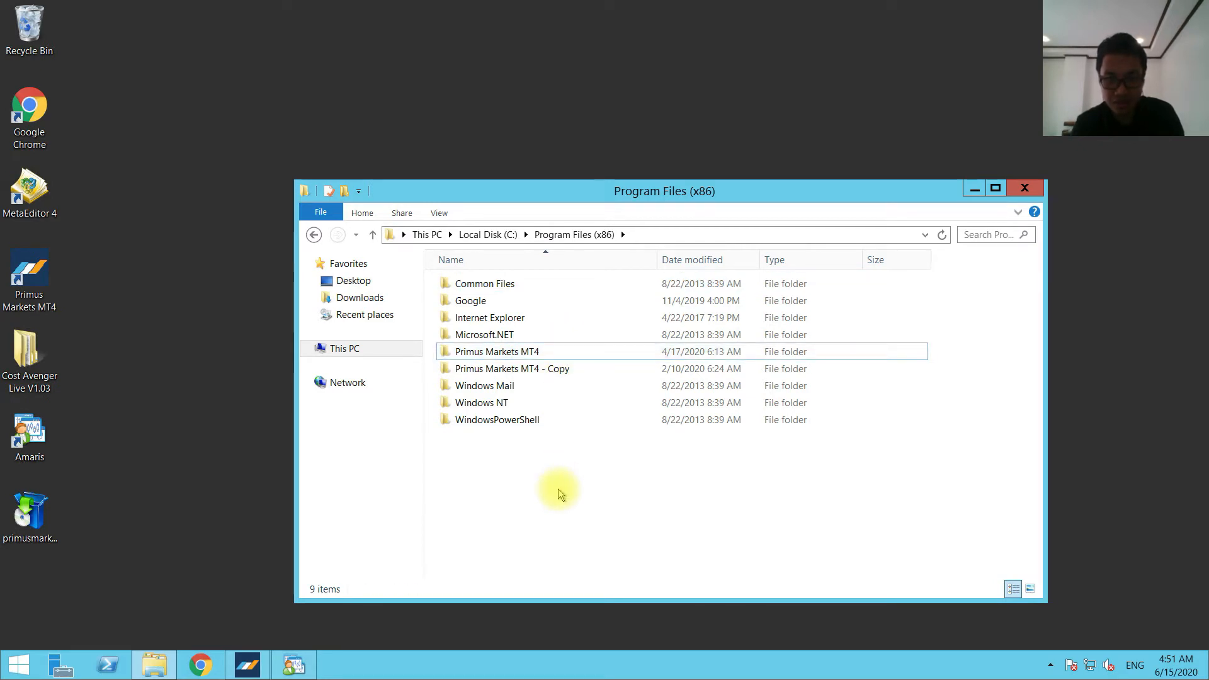
{"action": "key", "text": "ctrl+v"}
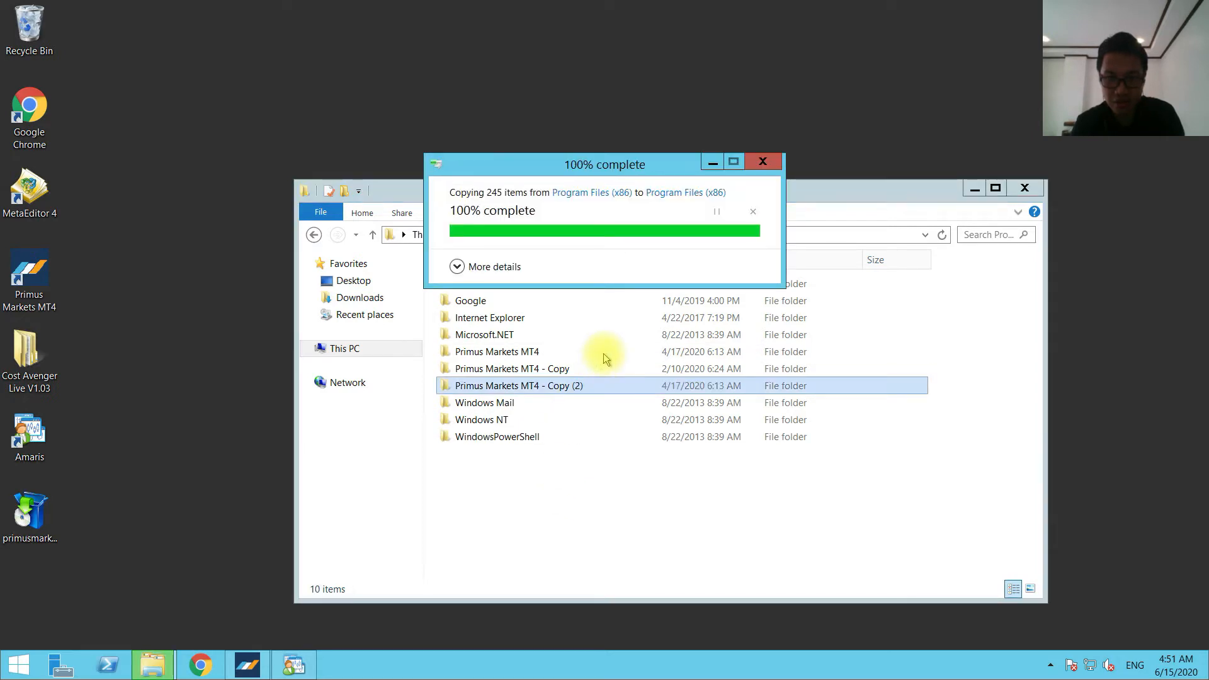
Open the Primus Markets MT4 - Copy (2) folder, send its terminal application to the desktop as a shortcut, and close the window.
{"action": "left_click", "coordinate": [552, 385]}
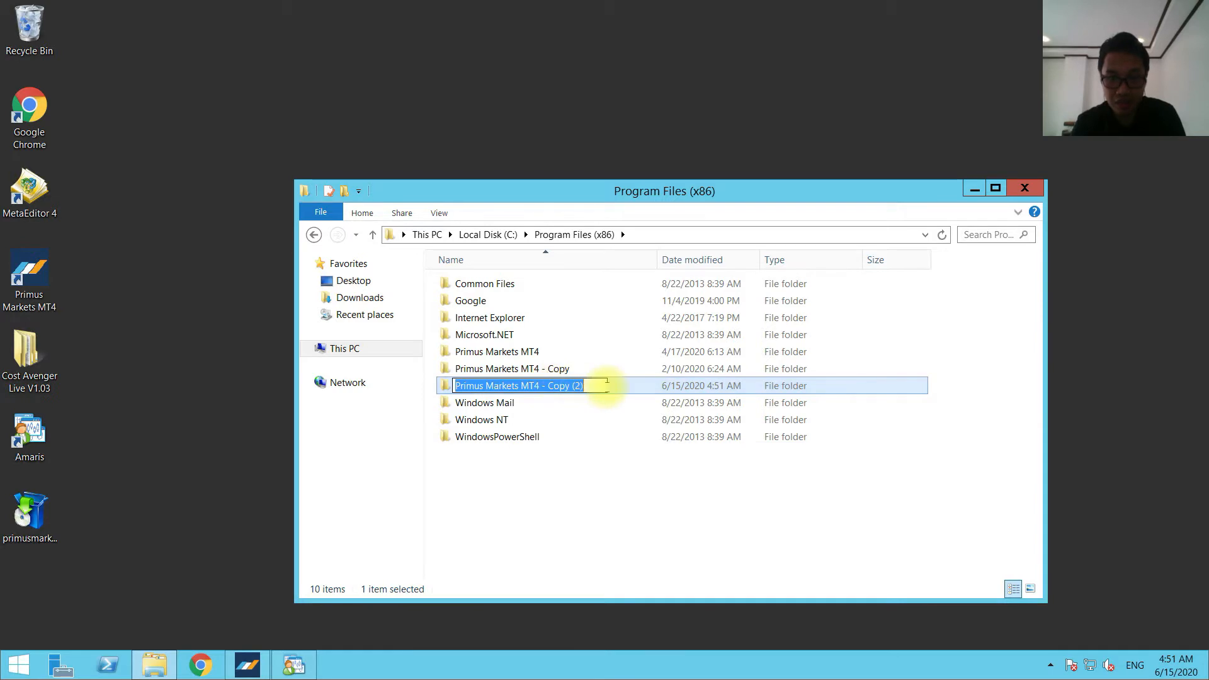
{"action": "double_click", "coordinate": [626, 385]}
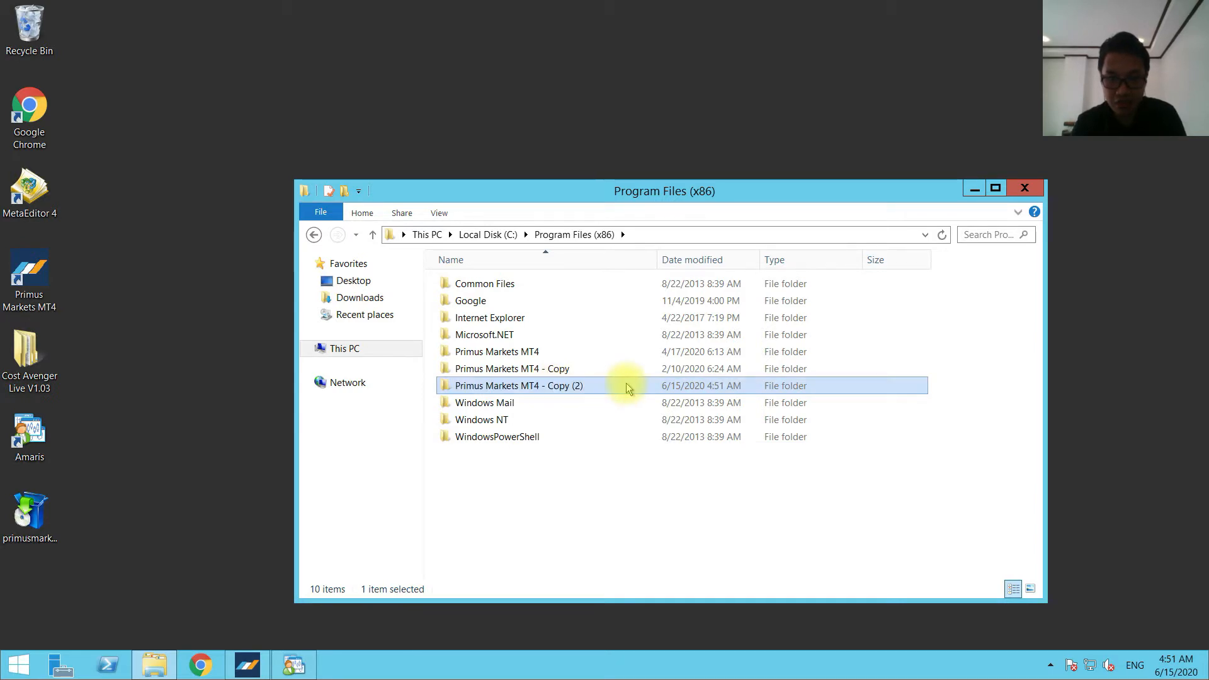
{"action": "left_click", "coordinate": [626, 384]}
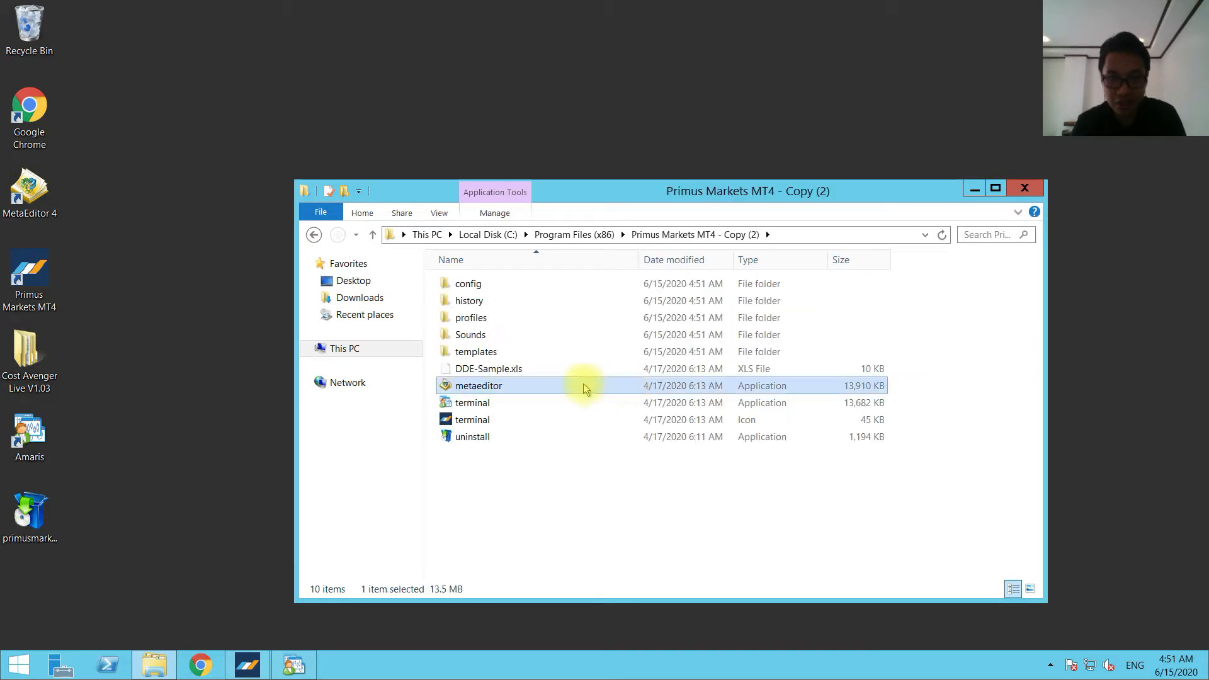
{"action": "left_click", "coordinate": [482, 405]}
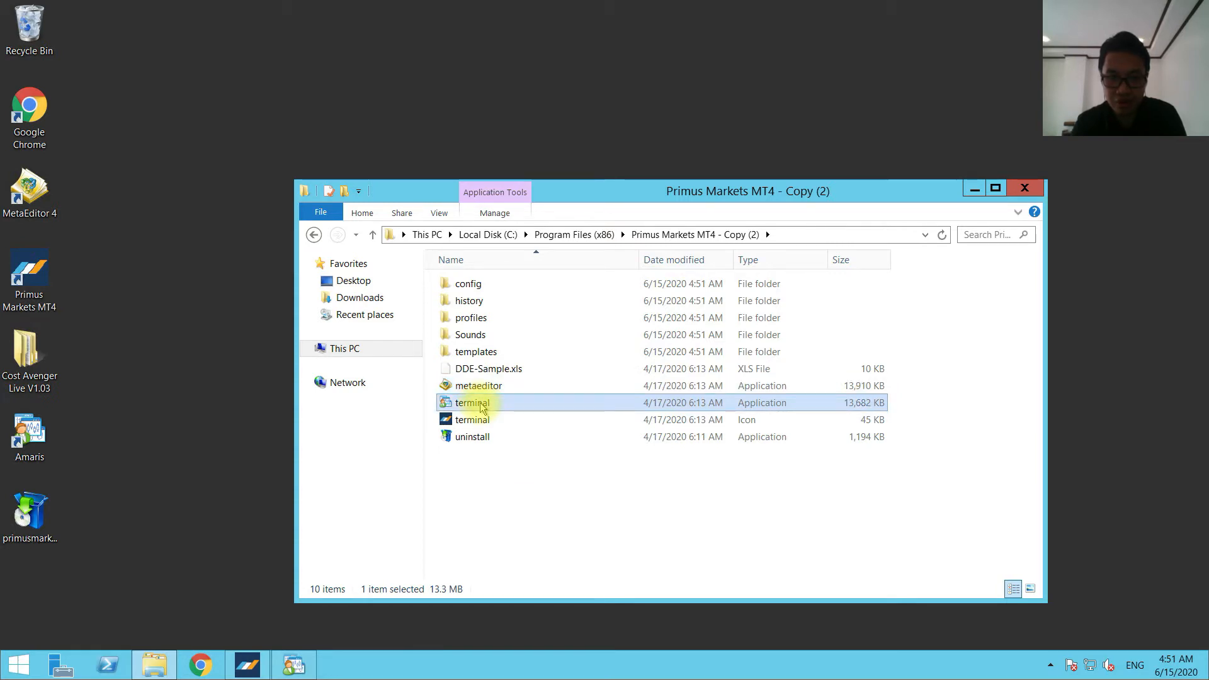
{"action": "right_click", "coordinate": [481, 406]}
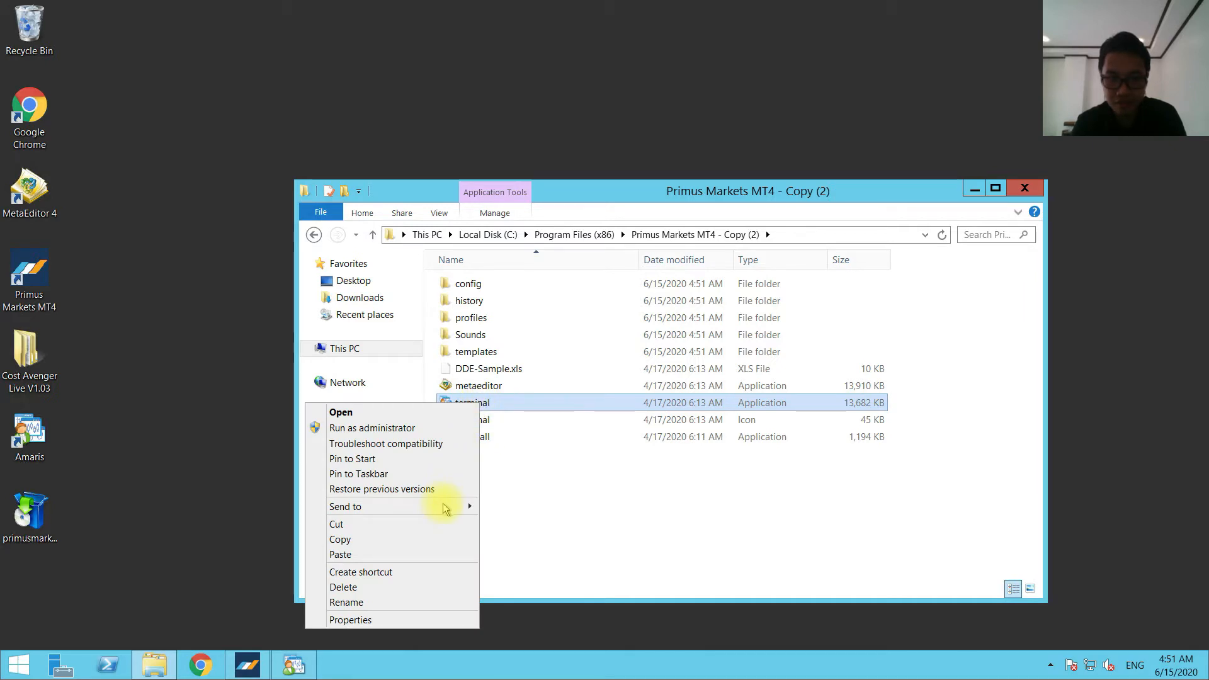
{"action": "mouse_move", "coordinate": [445, 506]}
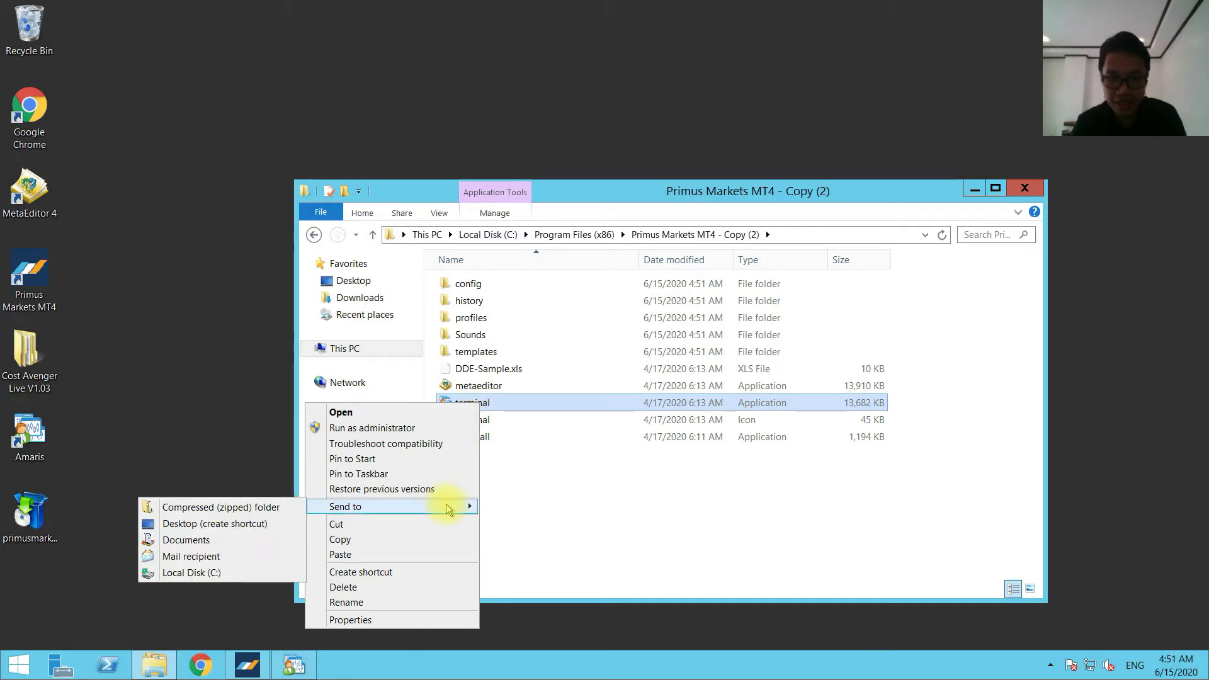
{"action": "left_click", "coordinate": [275, 528]}
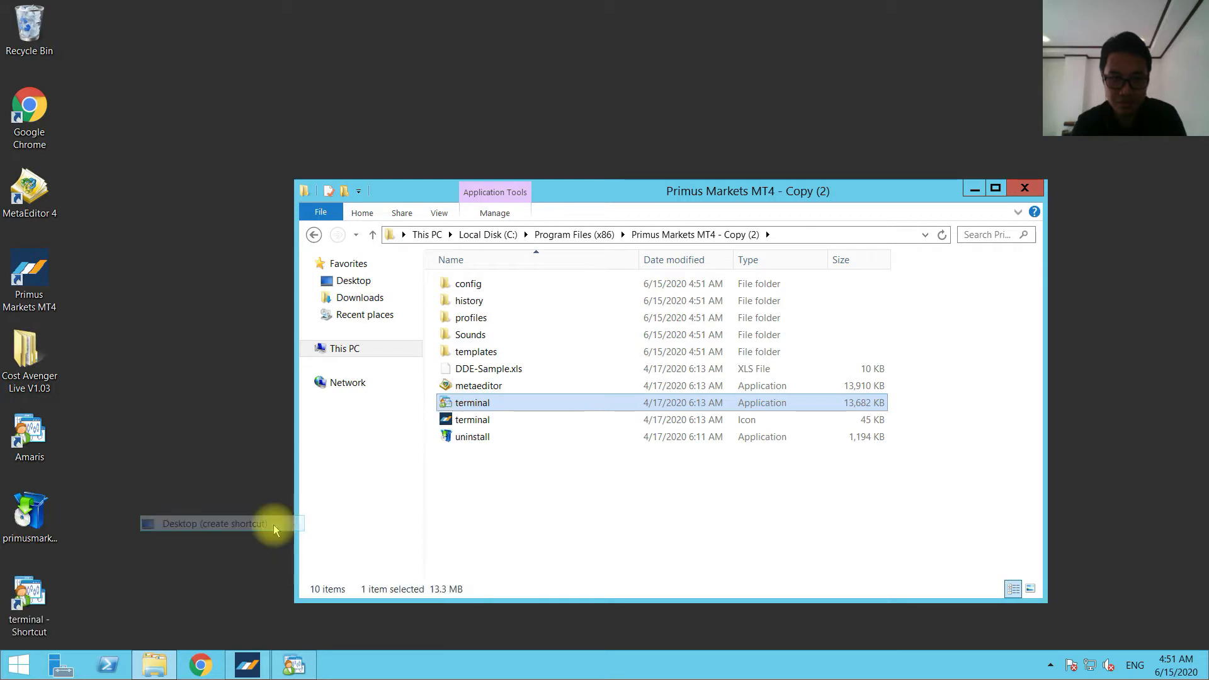
{"action": "left_click", "coordinate": [1025, 188]}
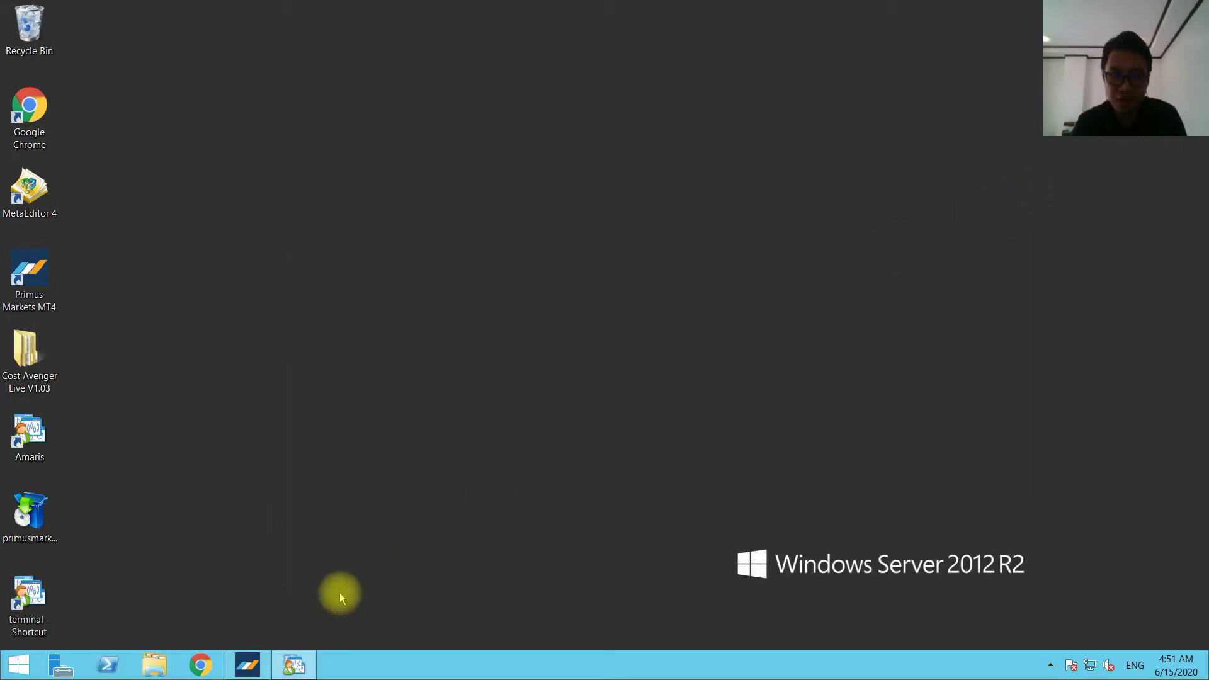
Rename the new desktop terminal shortcut to CA.
{"action": "right_click", "coordinate": [37, 625]}
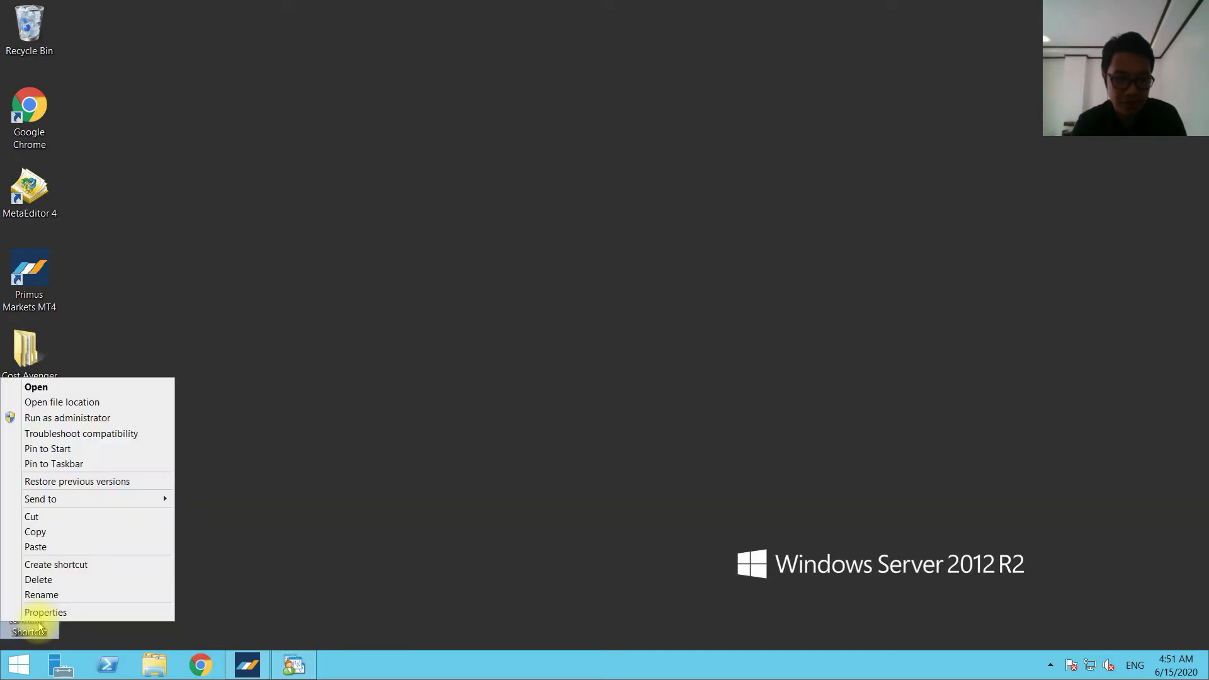
{"action": "left_click", "coordinate": [41, 596]}
{"action": "type", "text": "CA"}
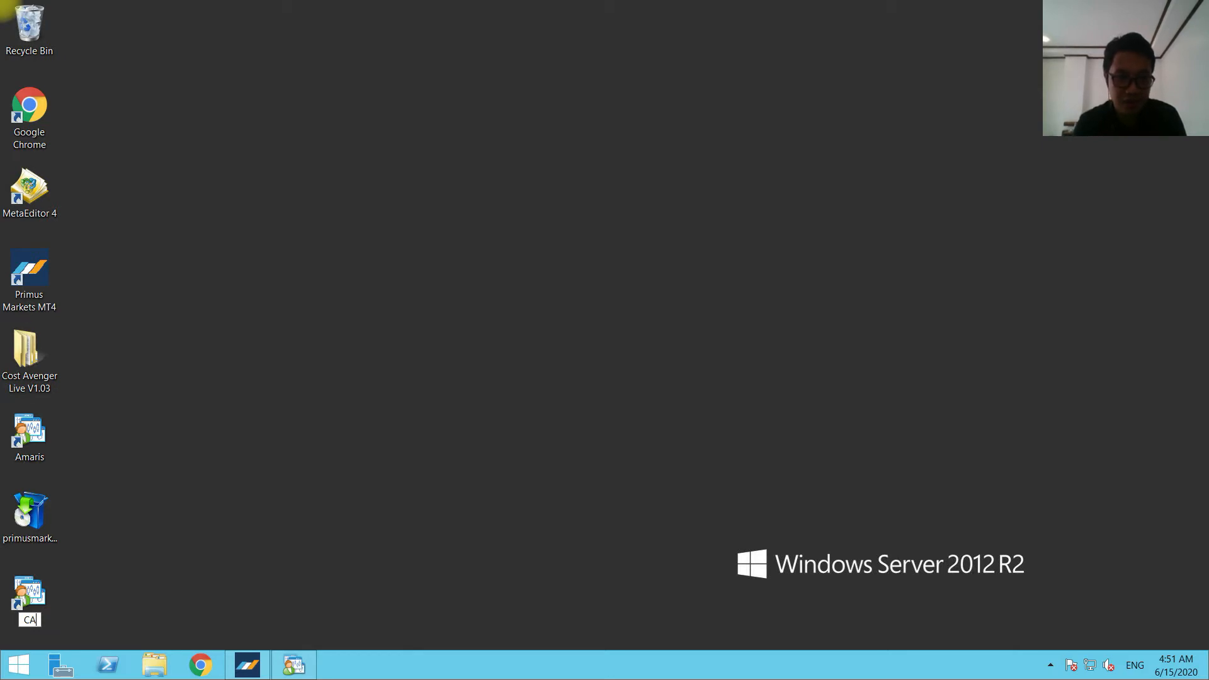
{"action": "key", "text": "Return"}
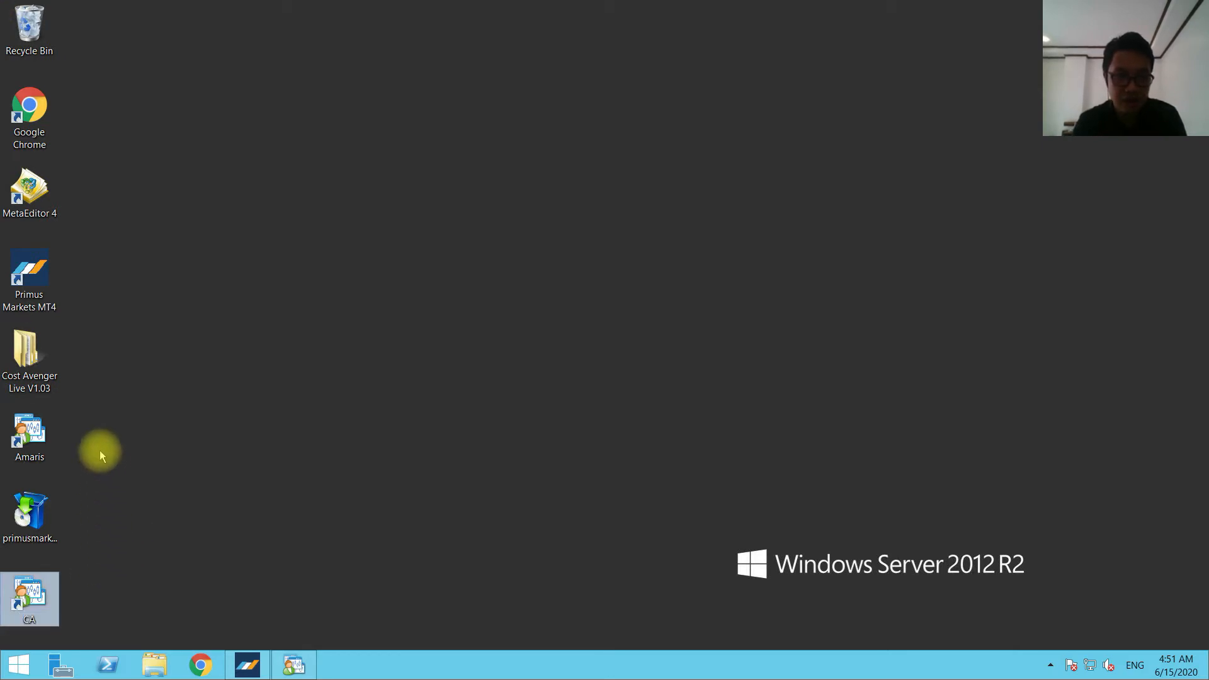
Launch the CA shortcut and choose the PrimusMarkets-Practice trading server for a new account.
{"action": "double_click", "coordinate": [30, 603]}
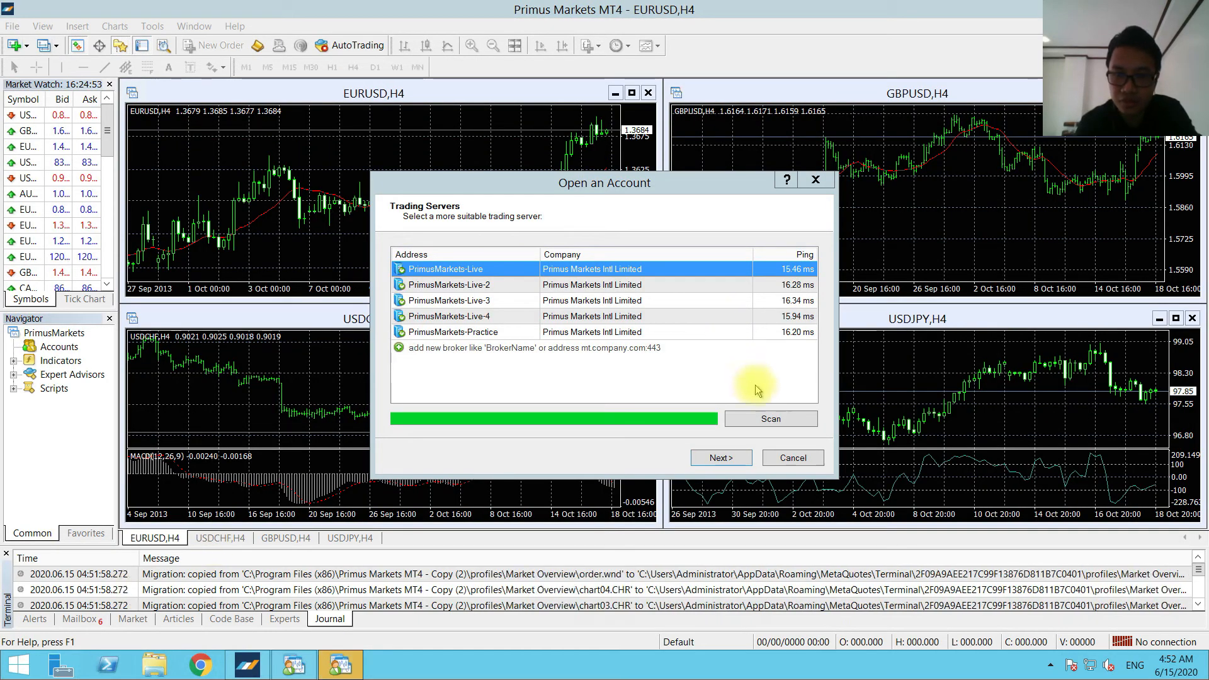
{"action": "left_click", "coordinate": [577, 335]}
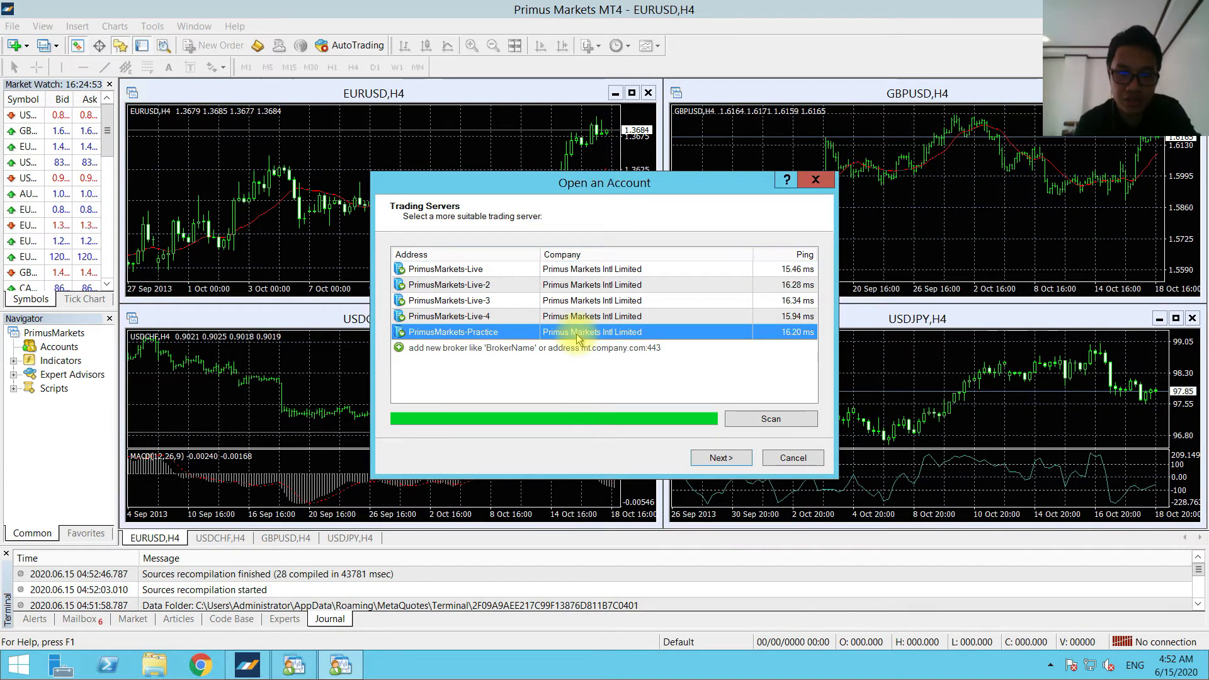
{"action": "left_click", "coordinate": [734, 460]}
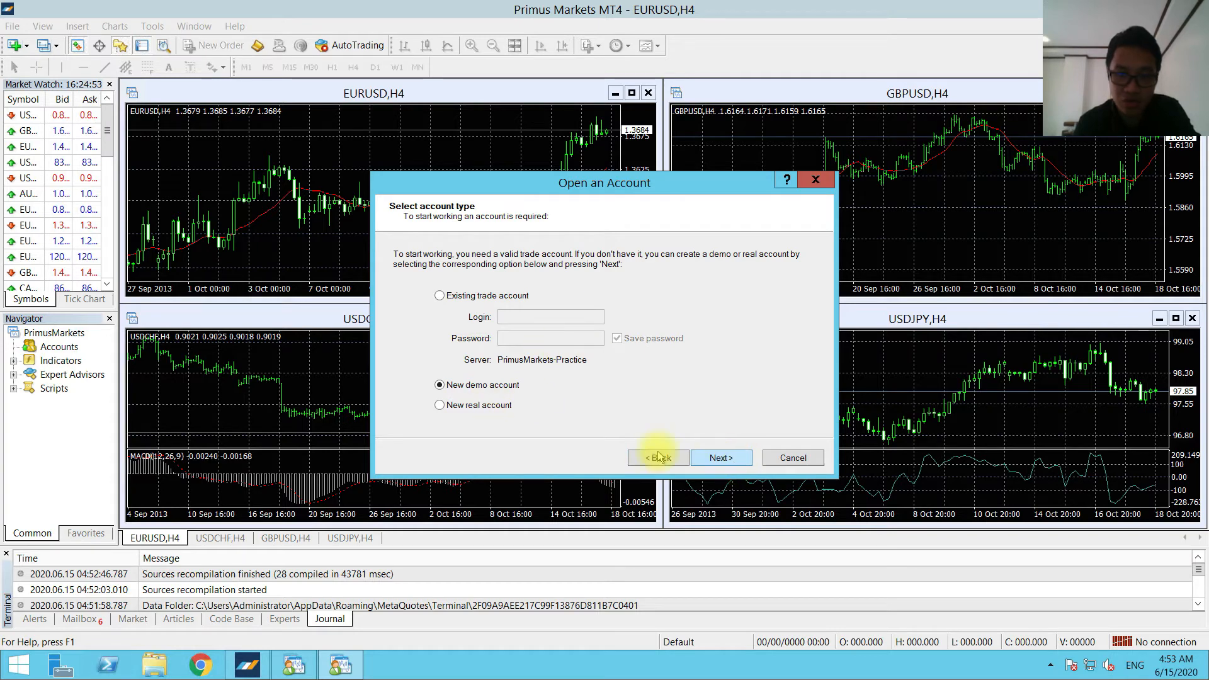
Continue with a new demo account and set the deposit to 1000 USD.
{"action": "left_click", "coordinate": [710, 460]}
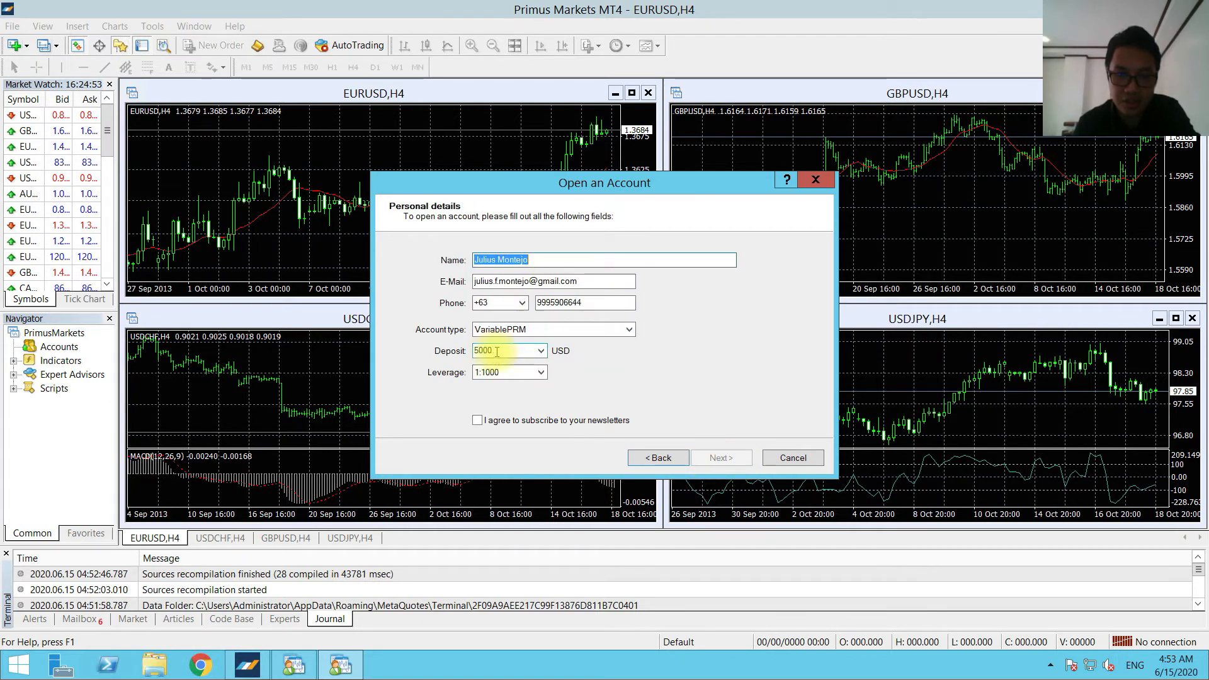
{"action": "left_click", "coordinate": [517, 351]}
{"action": "type", "text": "1"}
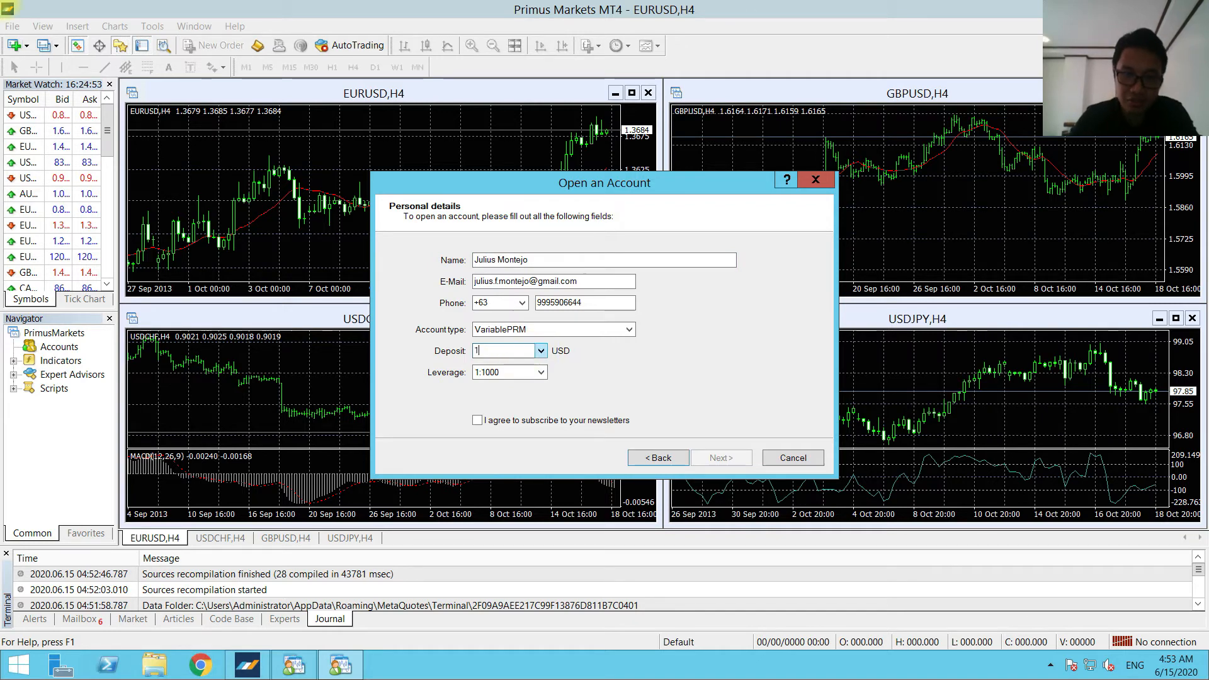
{"action": "type", "text": "00000"}
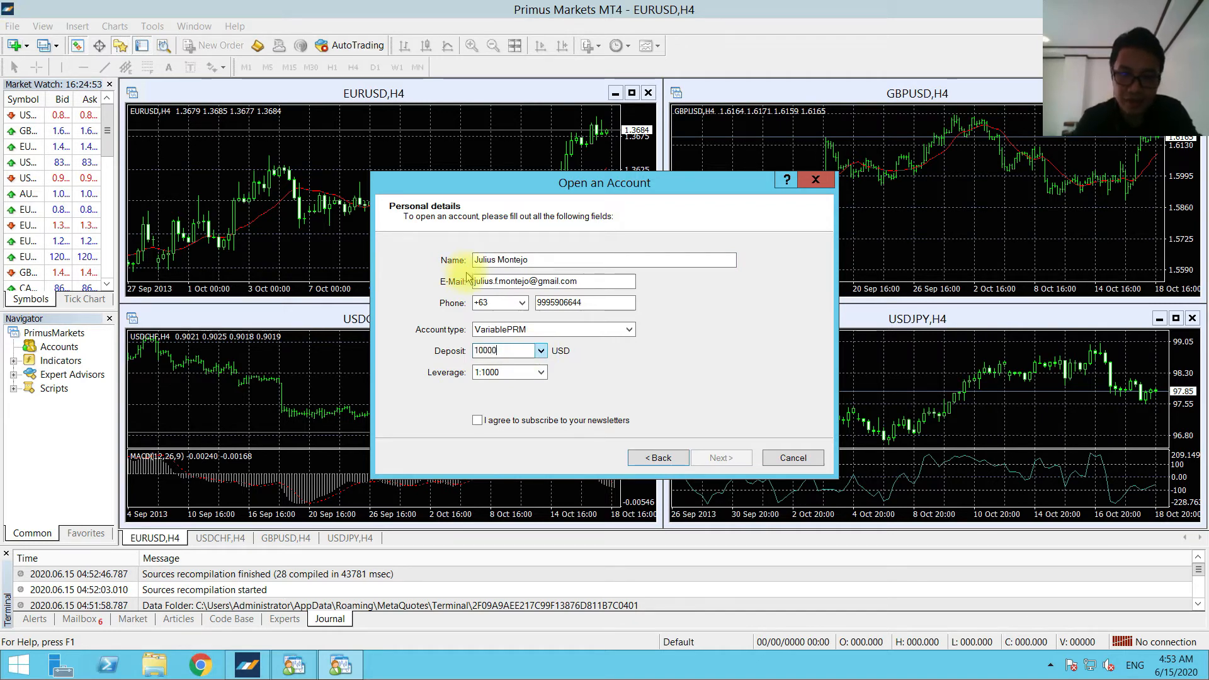
Set the account type to ECNProPRM, keep leverage at 1:1000, and register the demo account.
{"action": "left_click", "coordinate": [538, 330]}
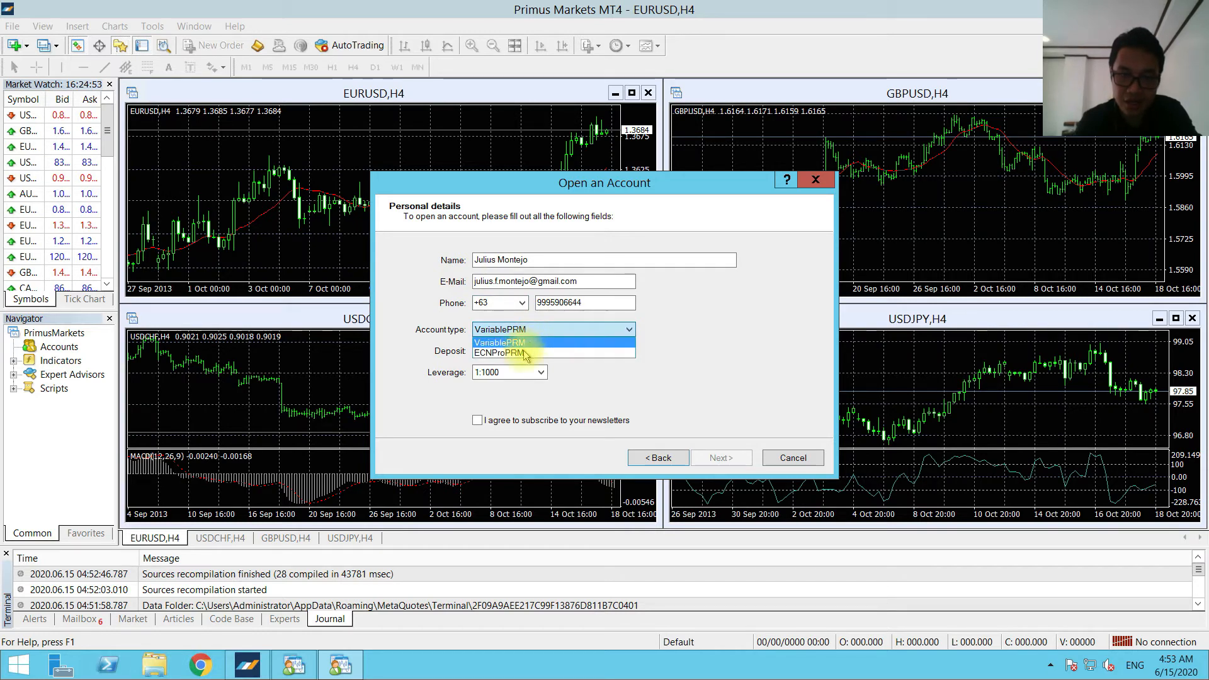
{"action": "left_click", "coordinate": [526, 353]}
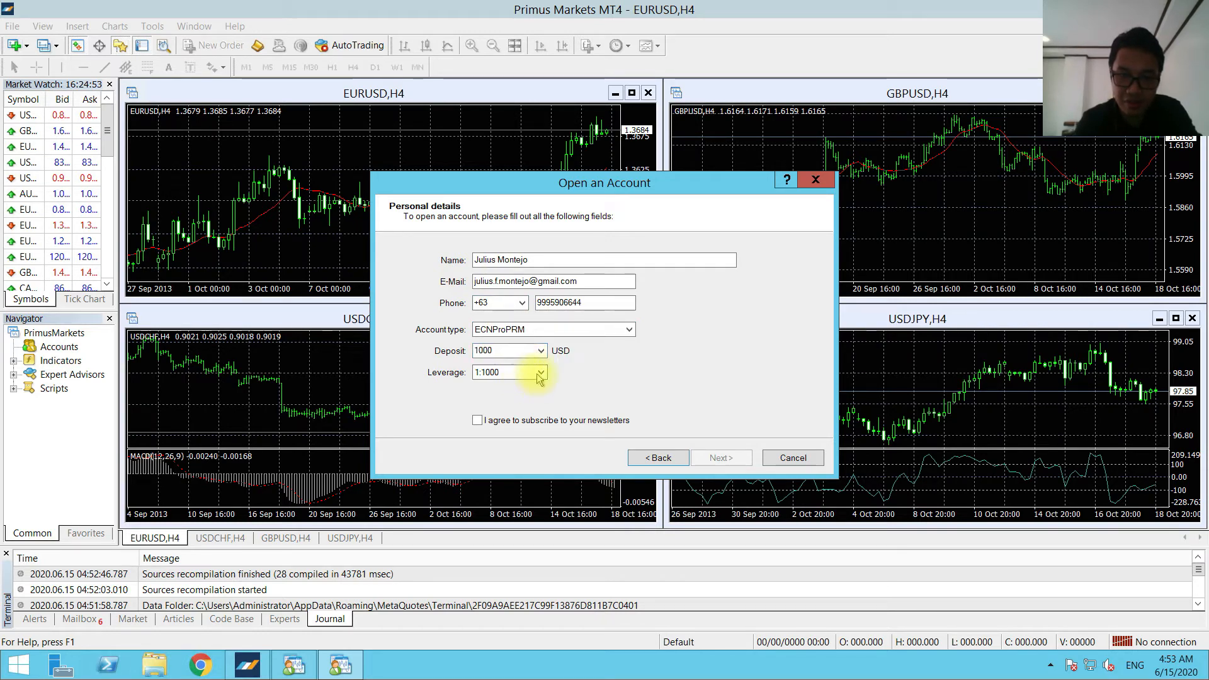
{"action": "left_click", "coordinate": [539, 375]}
{"action": "left_click", "coordinate": [540, 377]}
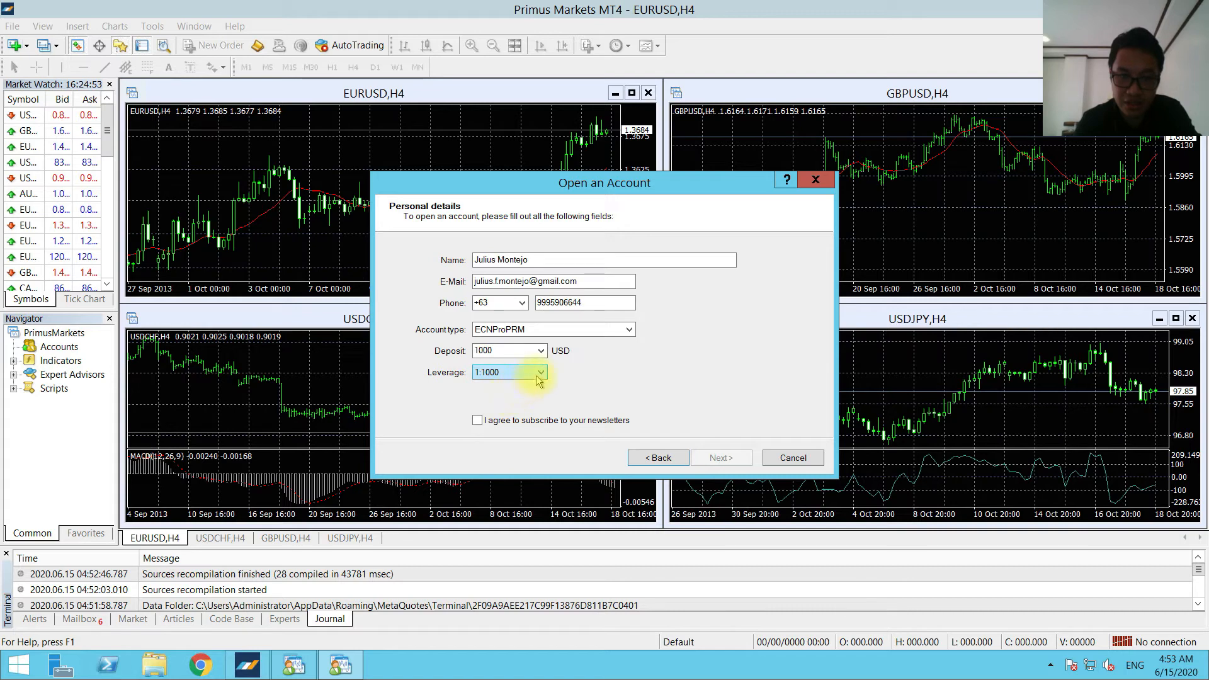
{"action": "left_click", "coordinate": [709, 458]}
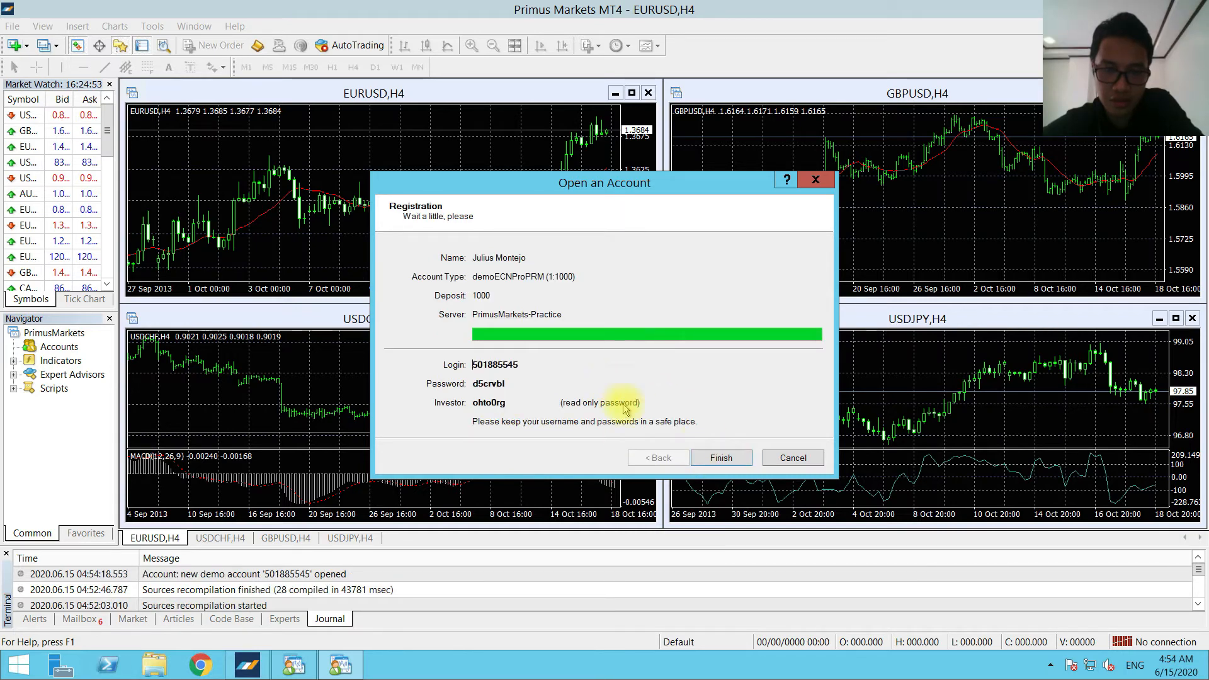
Finish the demo account registration and close all four open chart windows in the terminal.
{"action": "left_click", "coordinate": [744, 462]}
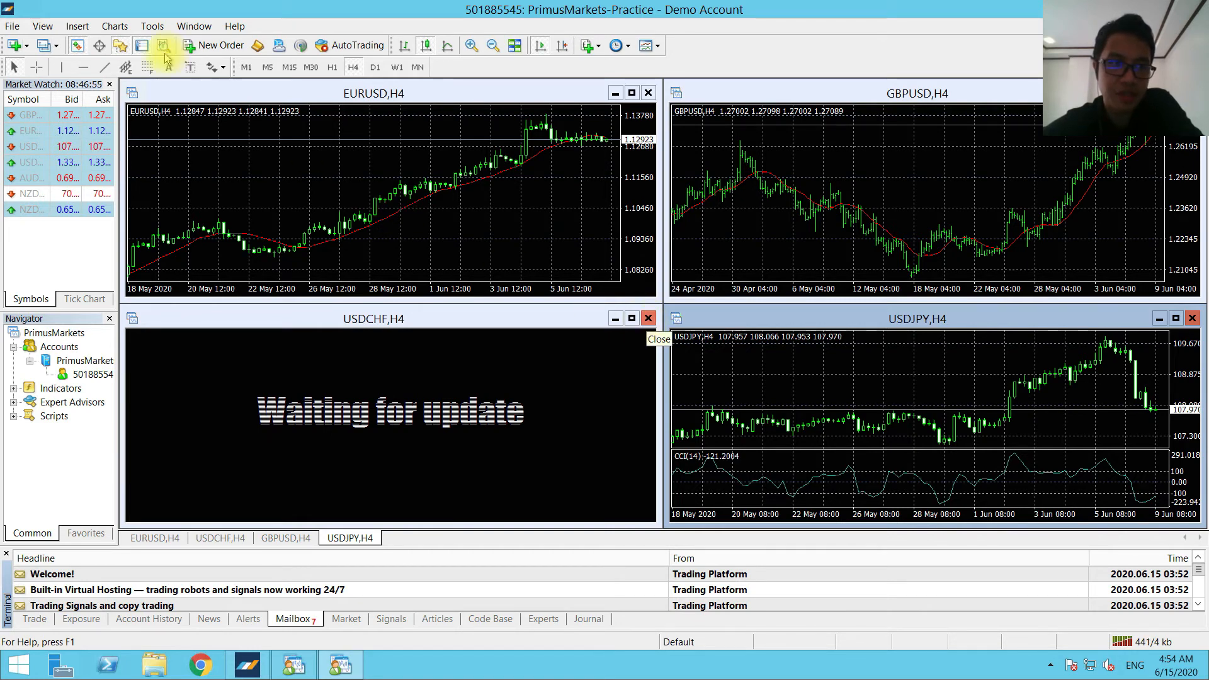
{"action": "left_click", "coordinate": [50, 31]}
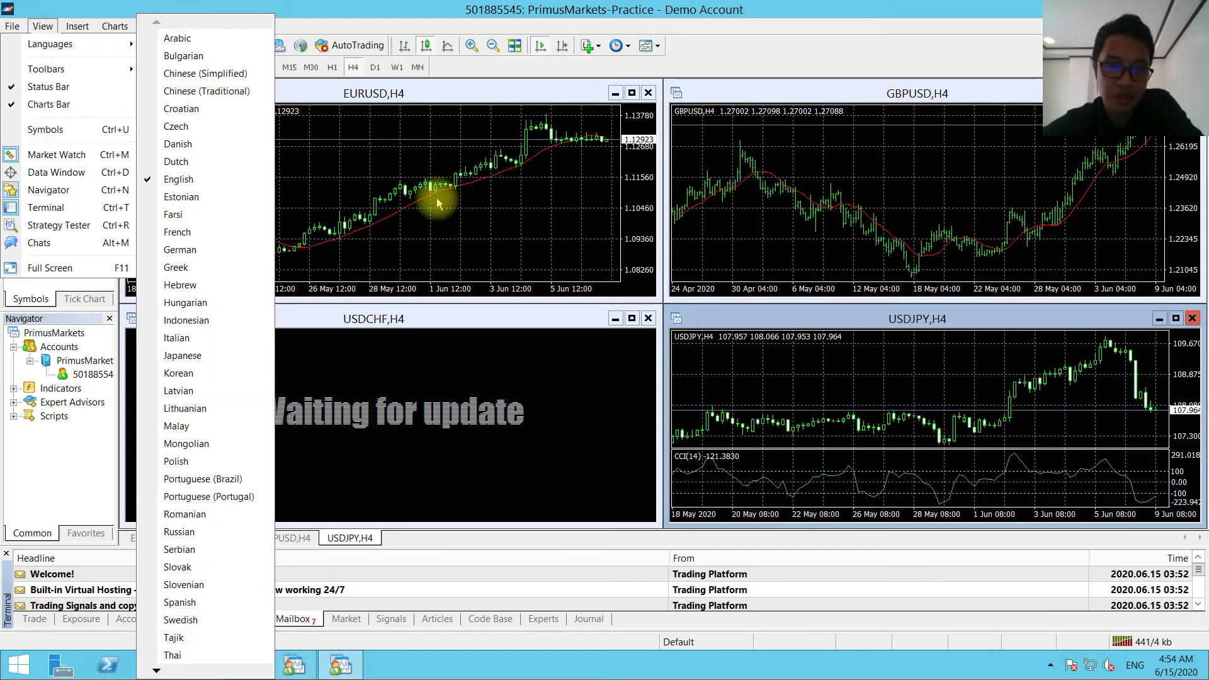
{"action": "left_click", "coordinate": [649, 318]}
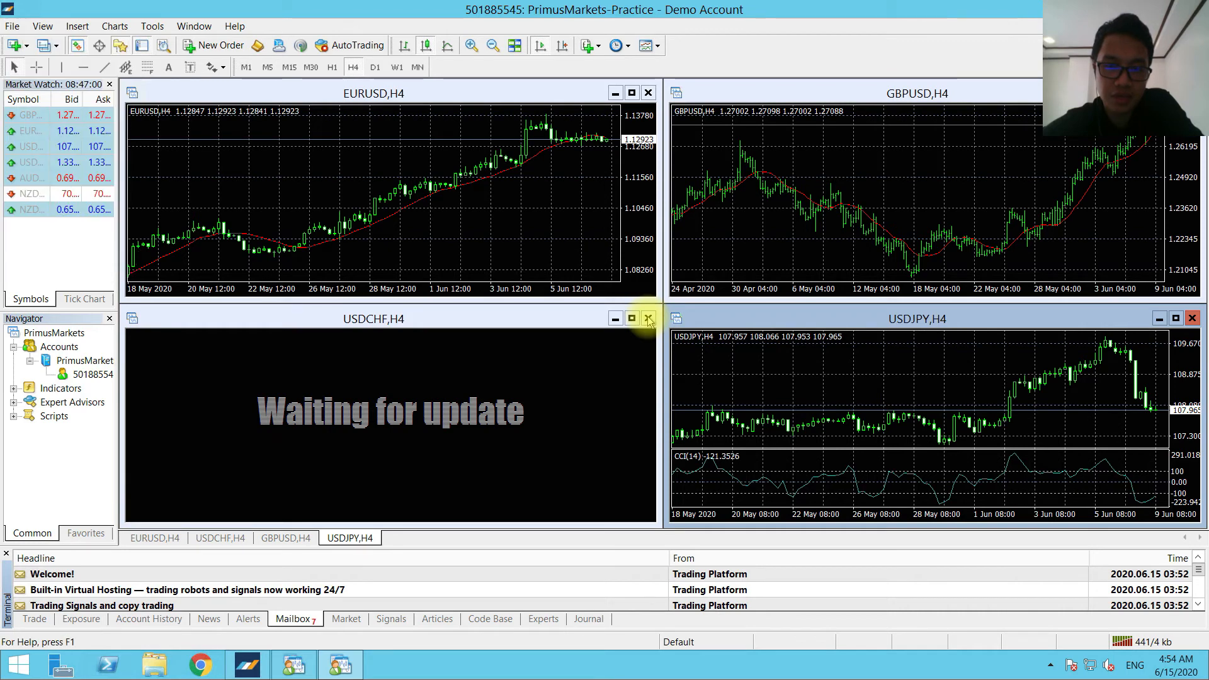
{"action": "left_click", "coordinate": [649, 318]}
{"action": "left_click", "coordinate": [649, 318]}
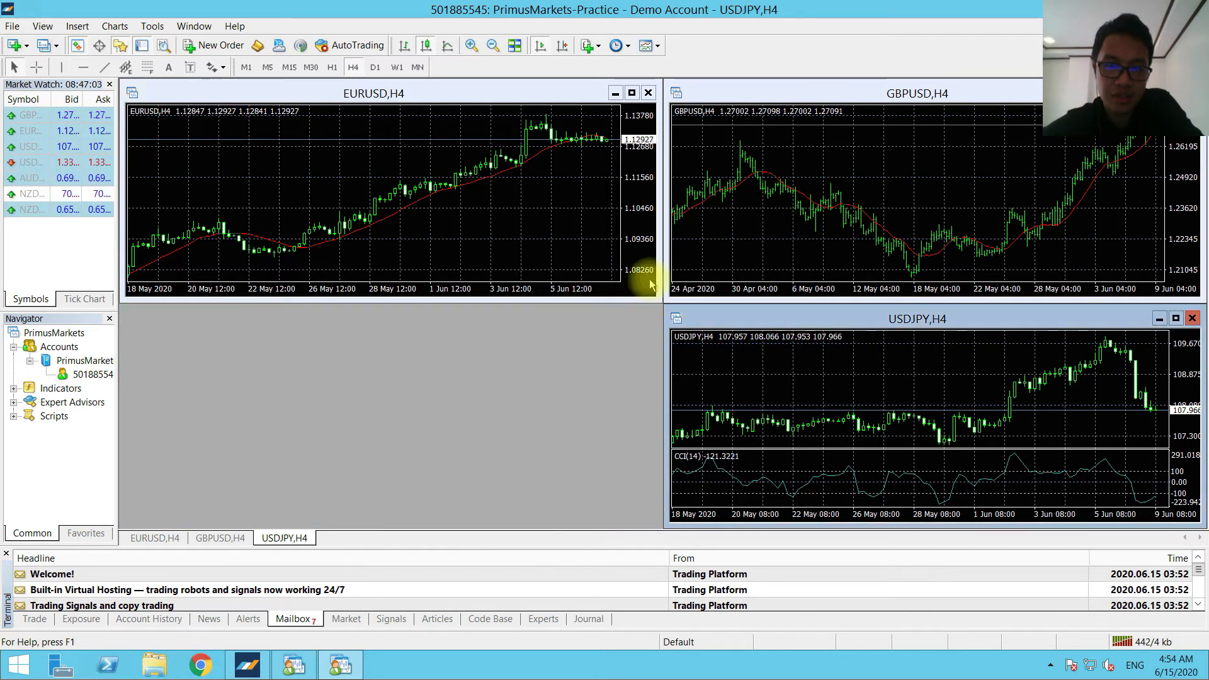
{"action": "left_click", "coordinate": [648, 92]}
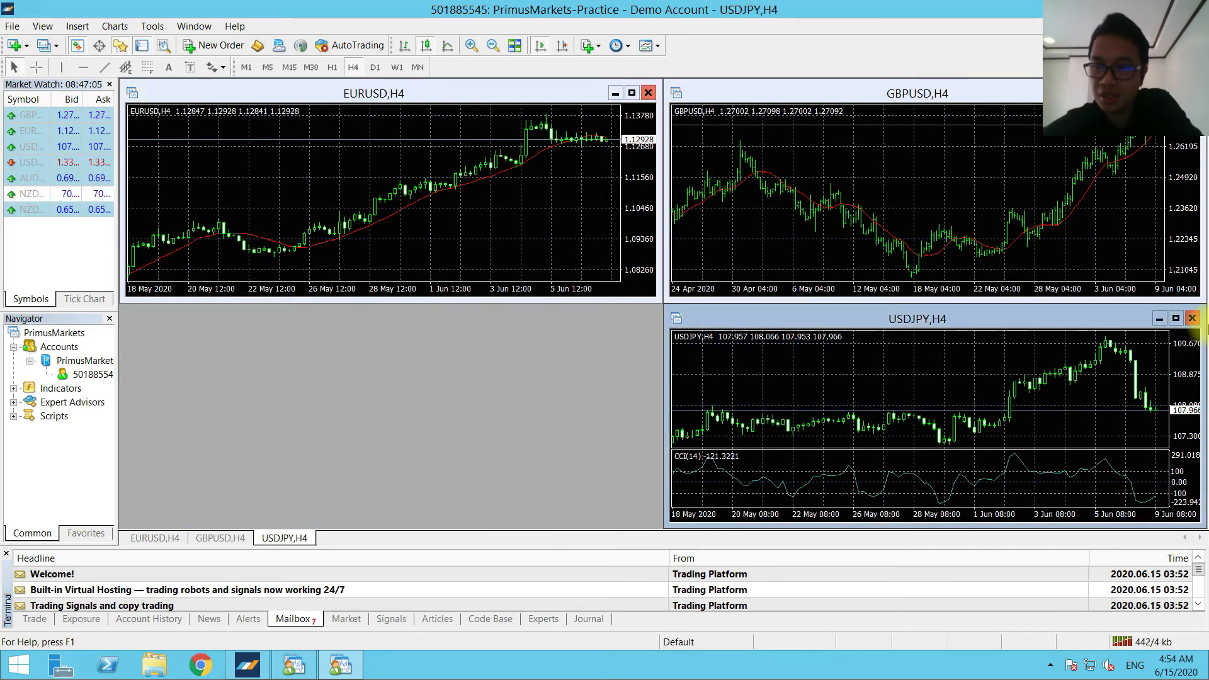
{"action": "left_click", "coordinate": [1193, 319]}
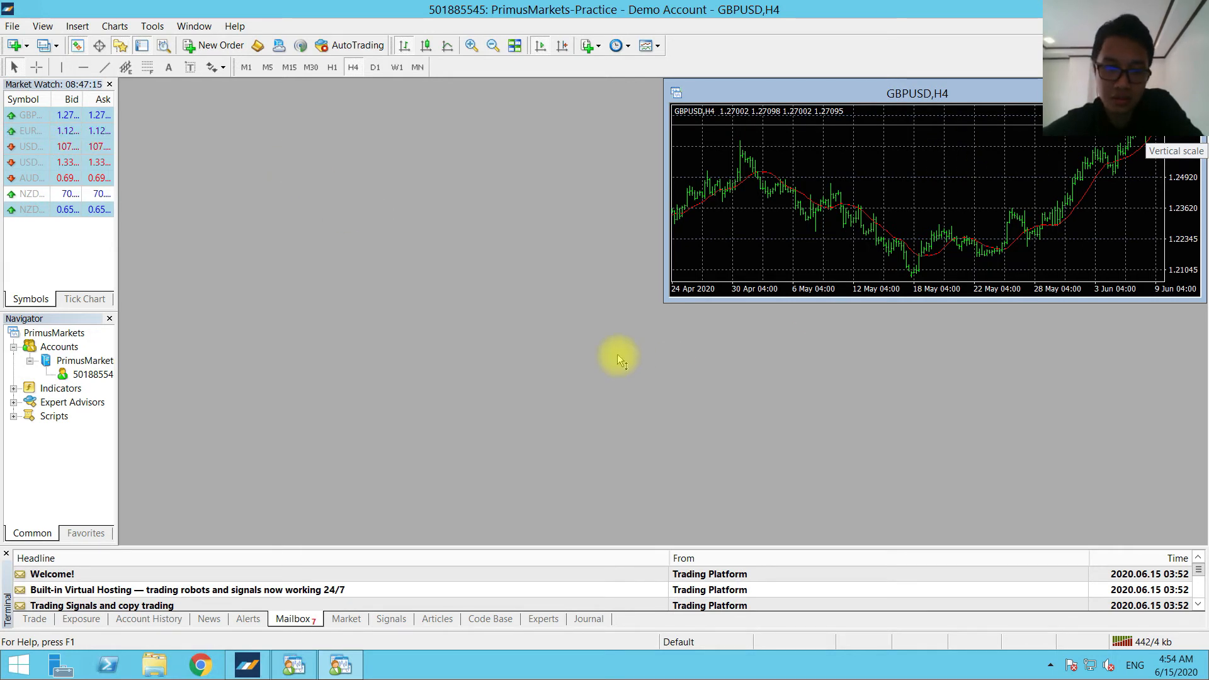
{"action": "key", "text": "ctrl+F4"}
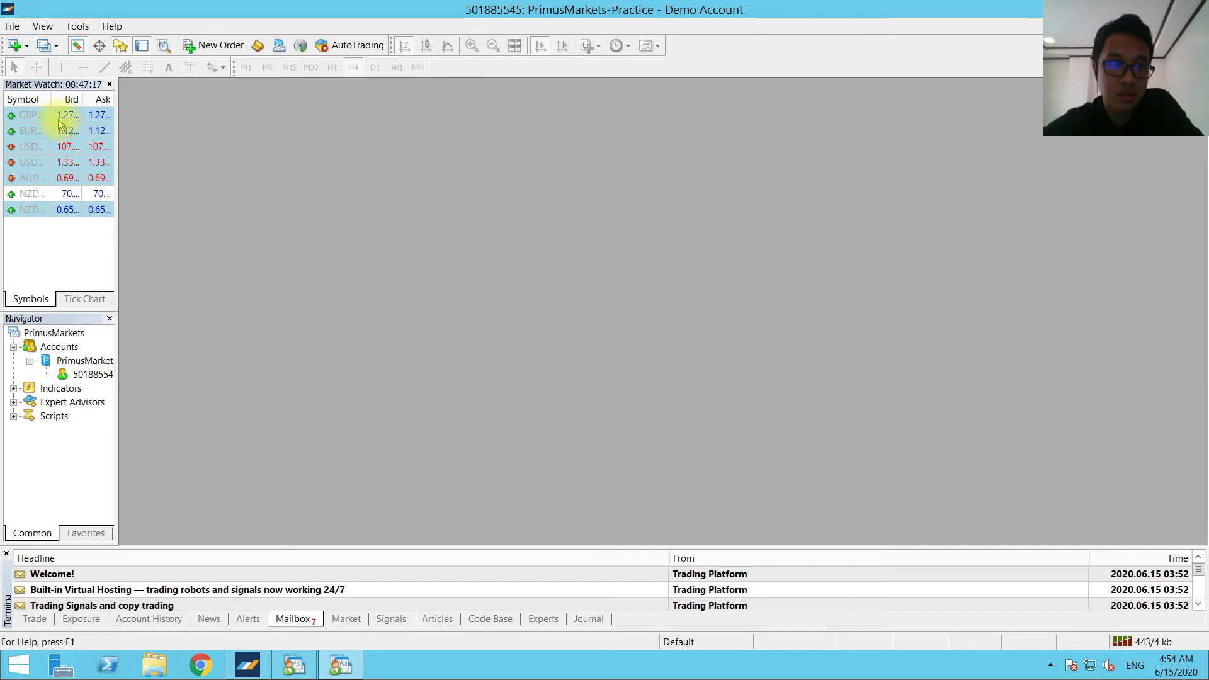
Open the terminal's data folder, browse into MQL4 and then Experts, and close the folder window.
{"action": "left_click", "coordinate": [15, 26]}
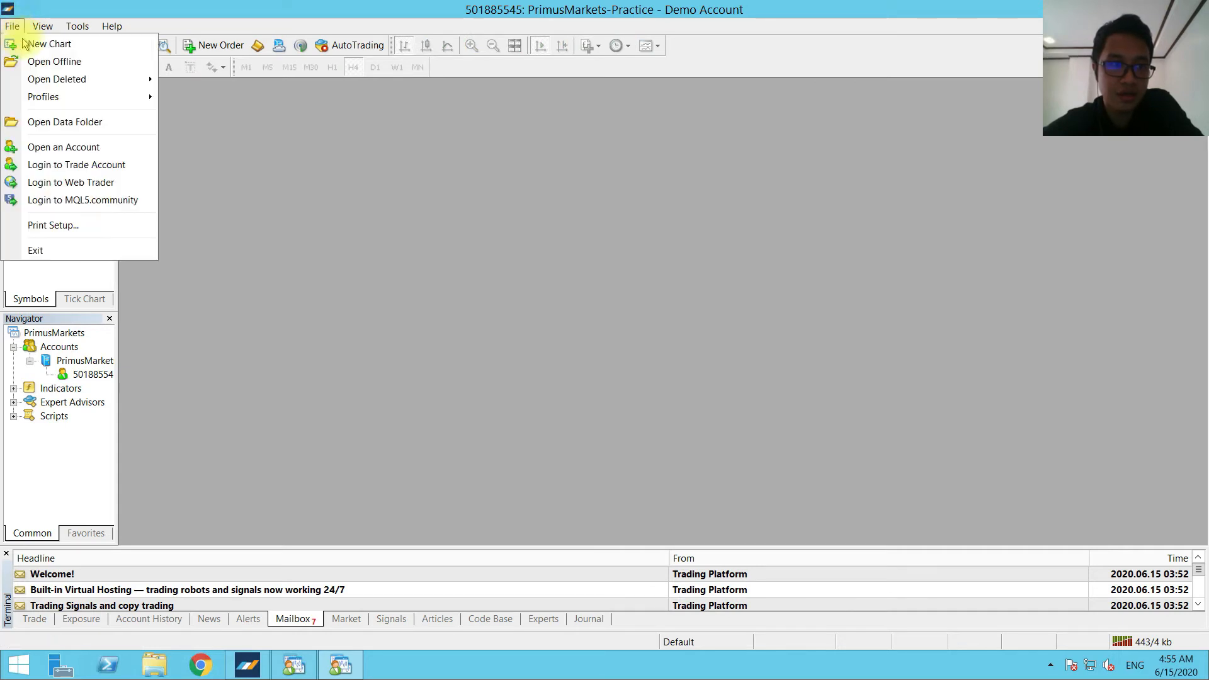
{"action": "left_click", "coordinate": [58, 126]}
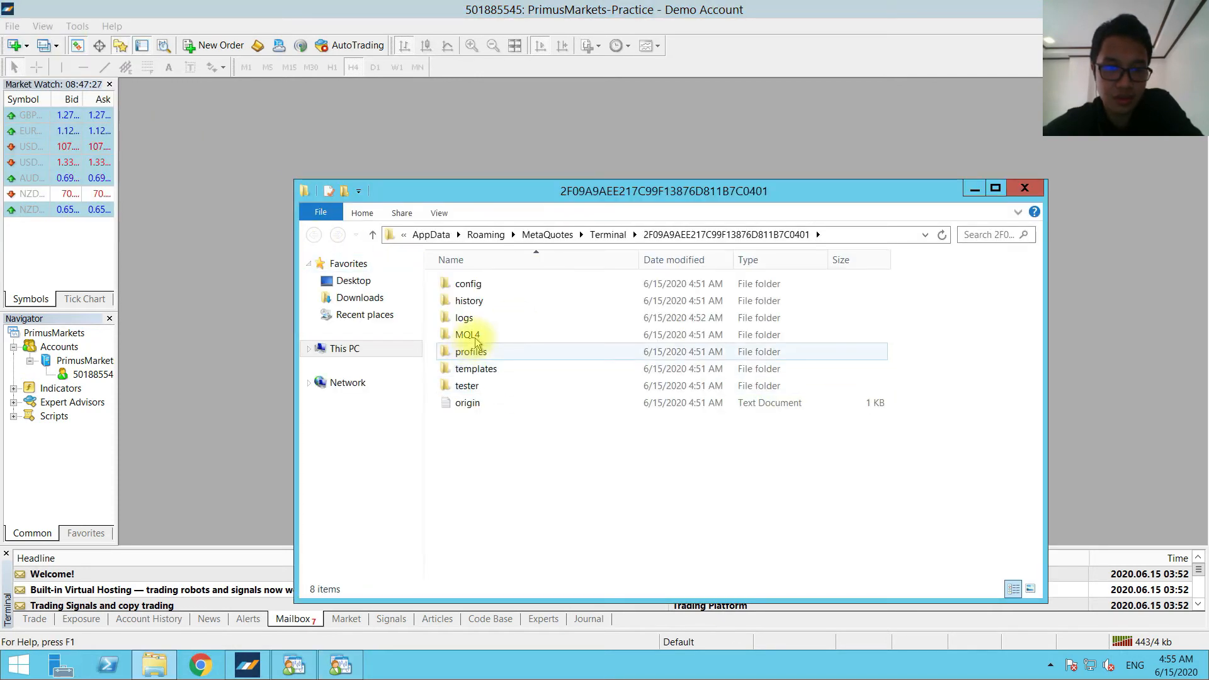
{"action": "double_click", "coordinate": [474, 335]}
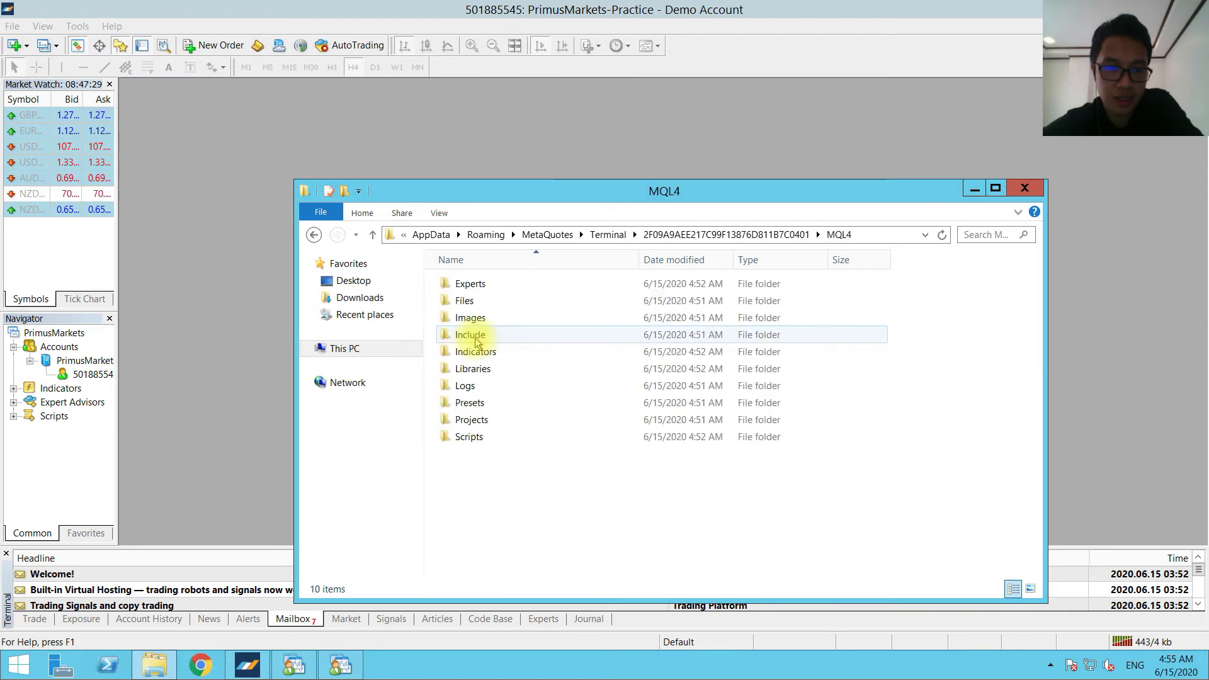
{"action": "double_click", "coordinate": [489, 286]}
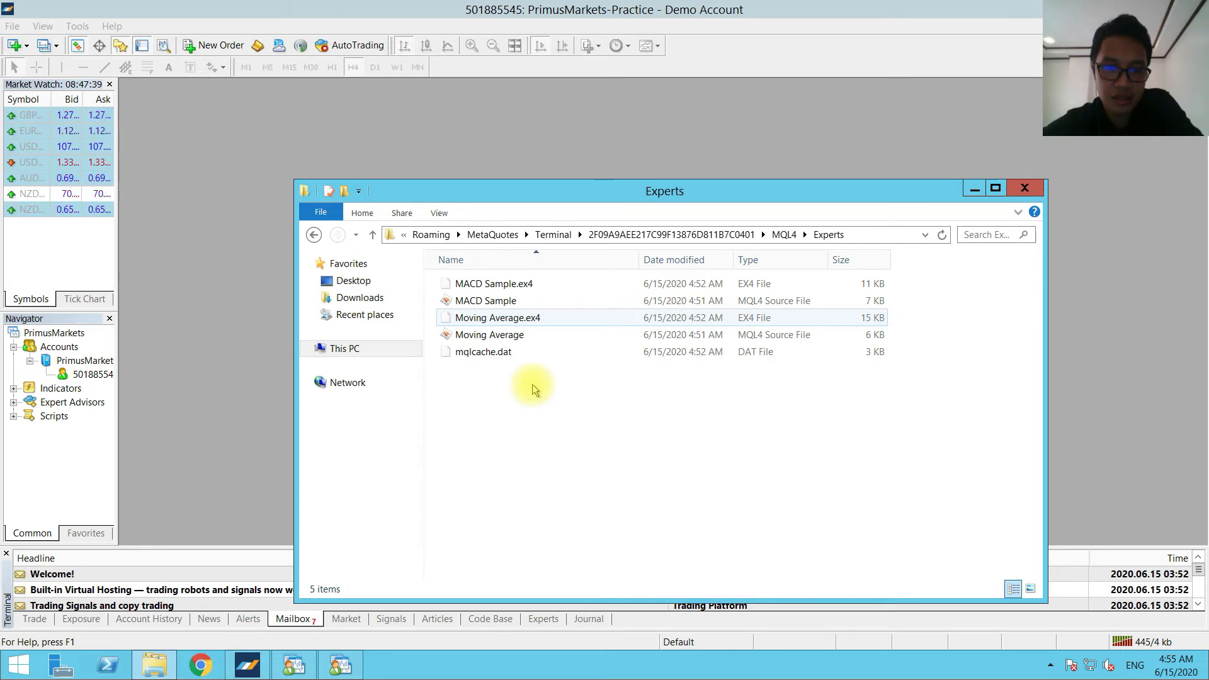
{"action": "left_click", "coordinate": [1036, 188]}
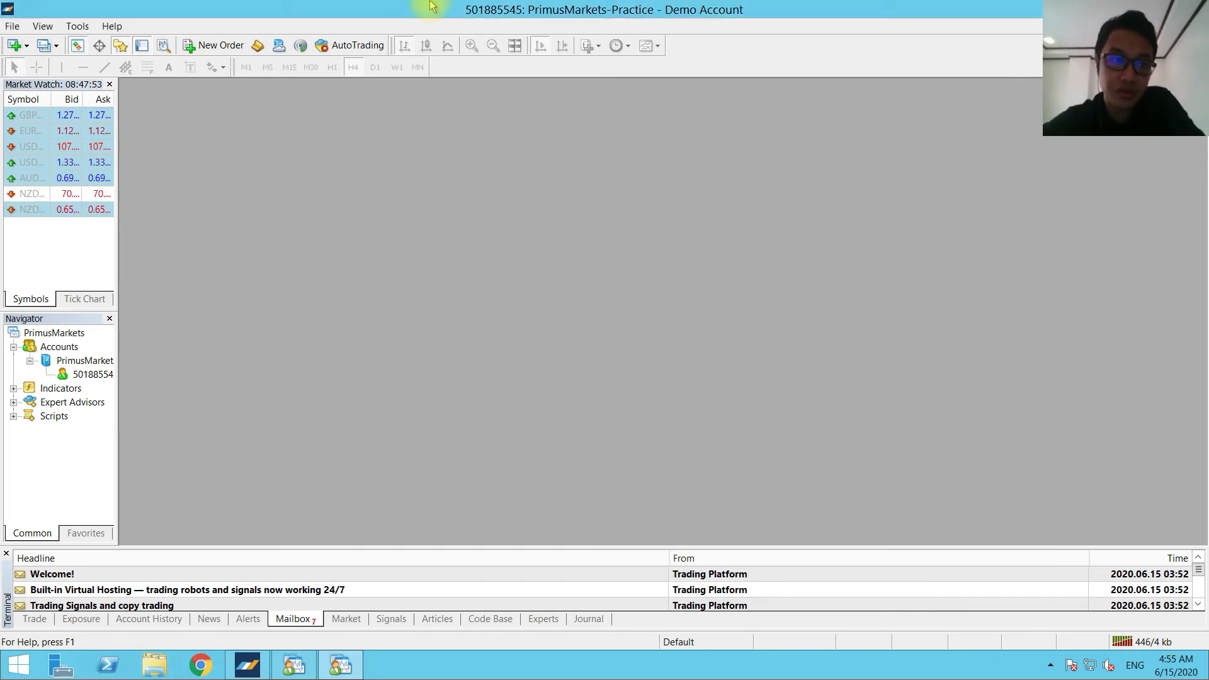
Open the Symbols list, show all symbols of the FX 2 group in Market Watch, and close it.
{"action": "left_click", "coordinate": [42, 27]}
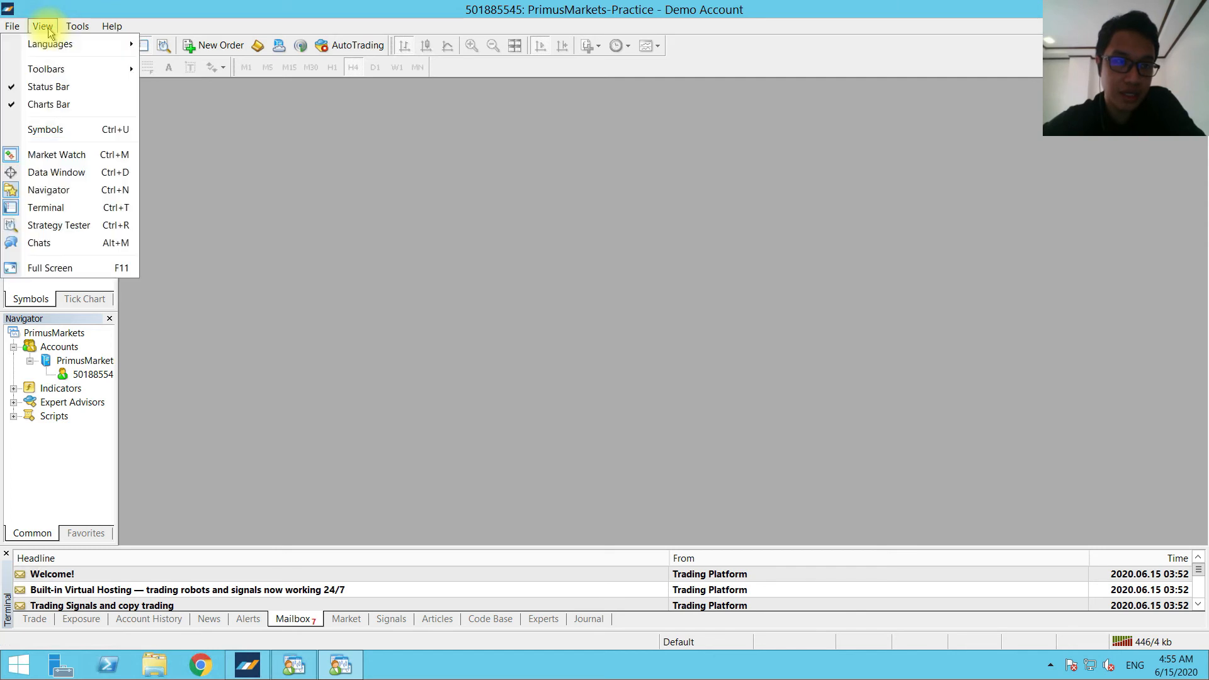
{"action": "left_click", "coordinate": [64, 131]}
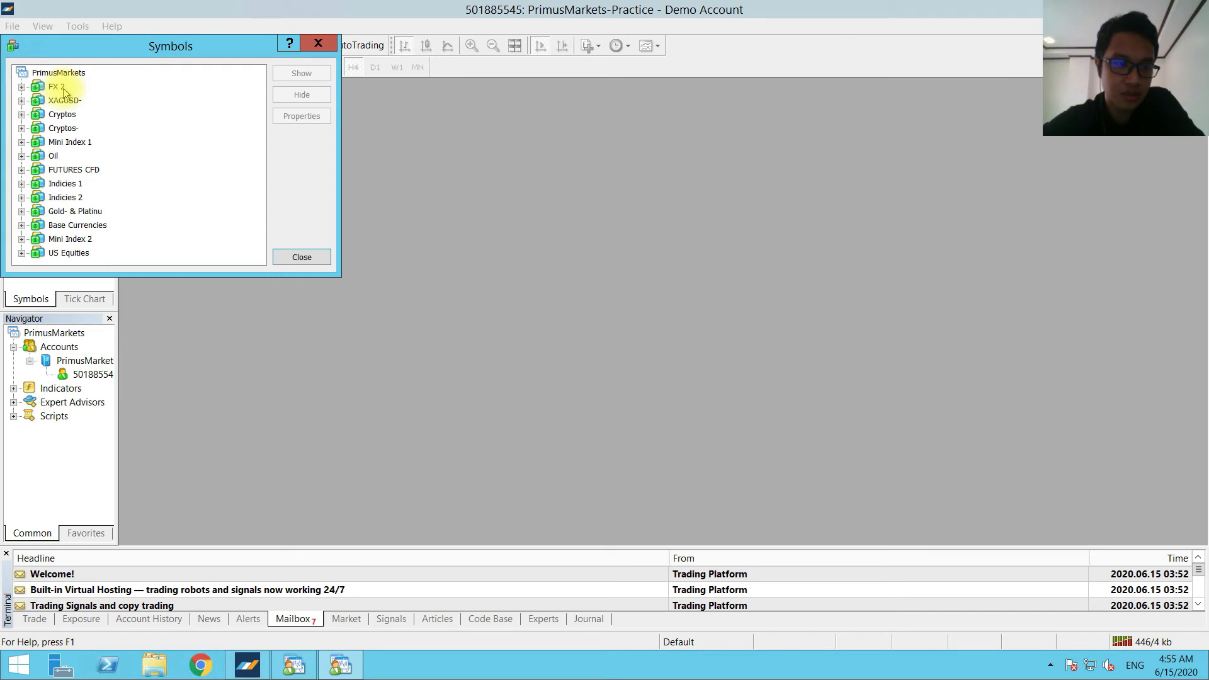
{"action": "left_click", "coordinate": [63, 90]}
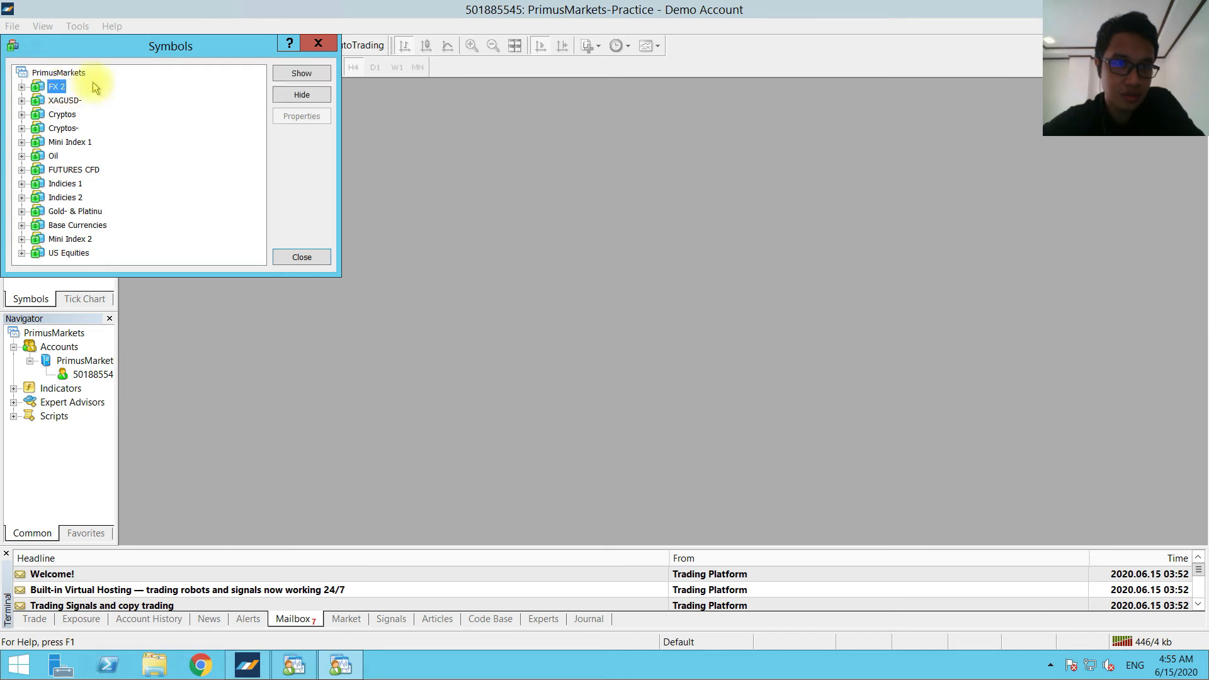
{"action": "left_click", "coordinate": [300, 74]}
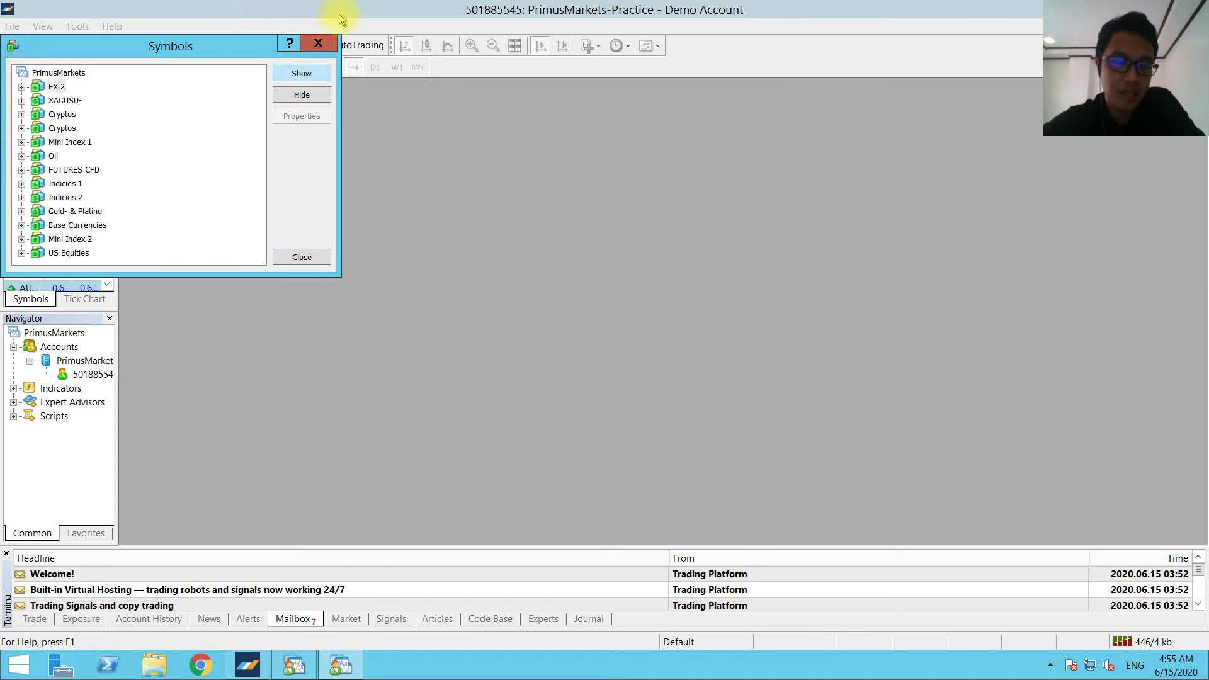
{"action": "left_click", "coordinate": [318, 44]}
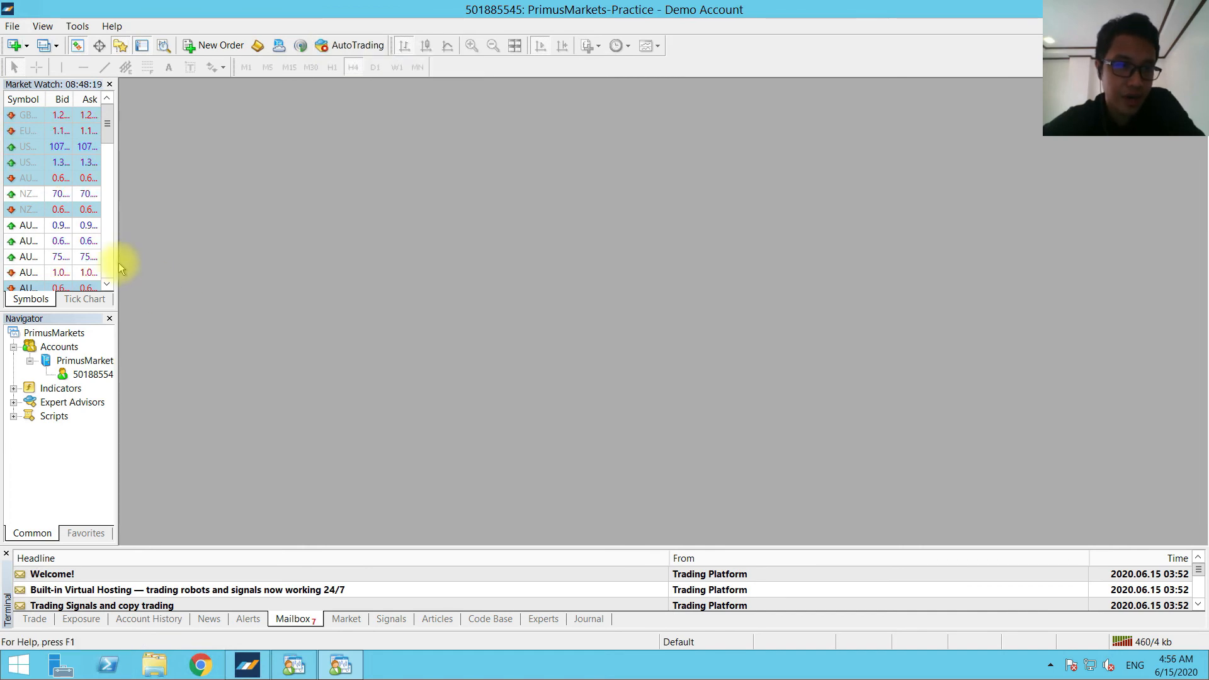
Widen the Market Watch and Navigator side panel so symbol names and prices are fully readable.
{"action": "left_click_drag", "start_coordinate": [117, 262], "coordinate": [175, 264]}
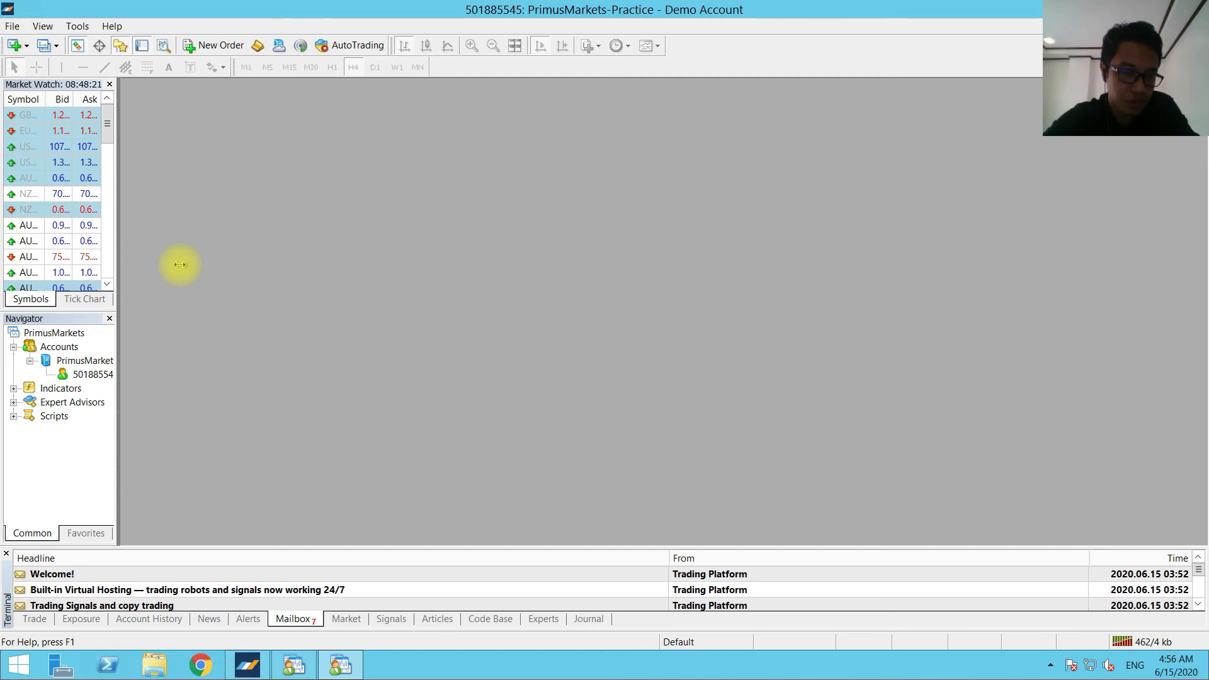
{"action": "left_click_drag", "start_coordinate": [179, 265], "coordinate": [180, 264]}
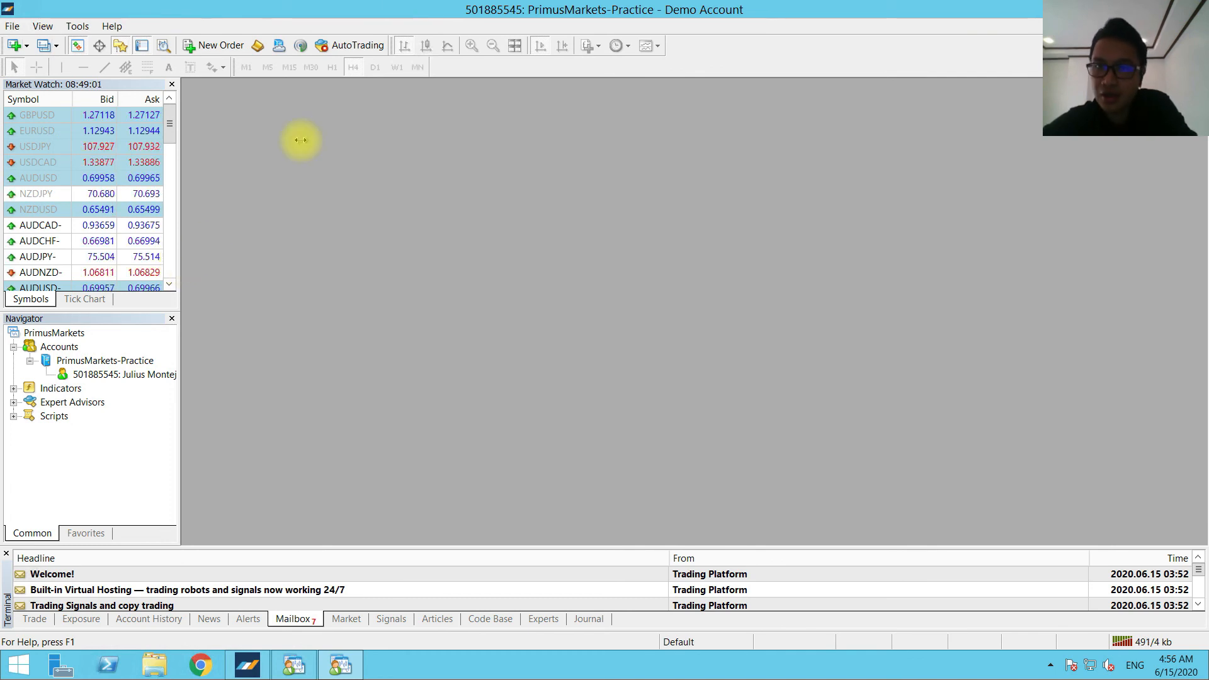
{"action": "left_click", "coordinate": [793, 11]}
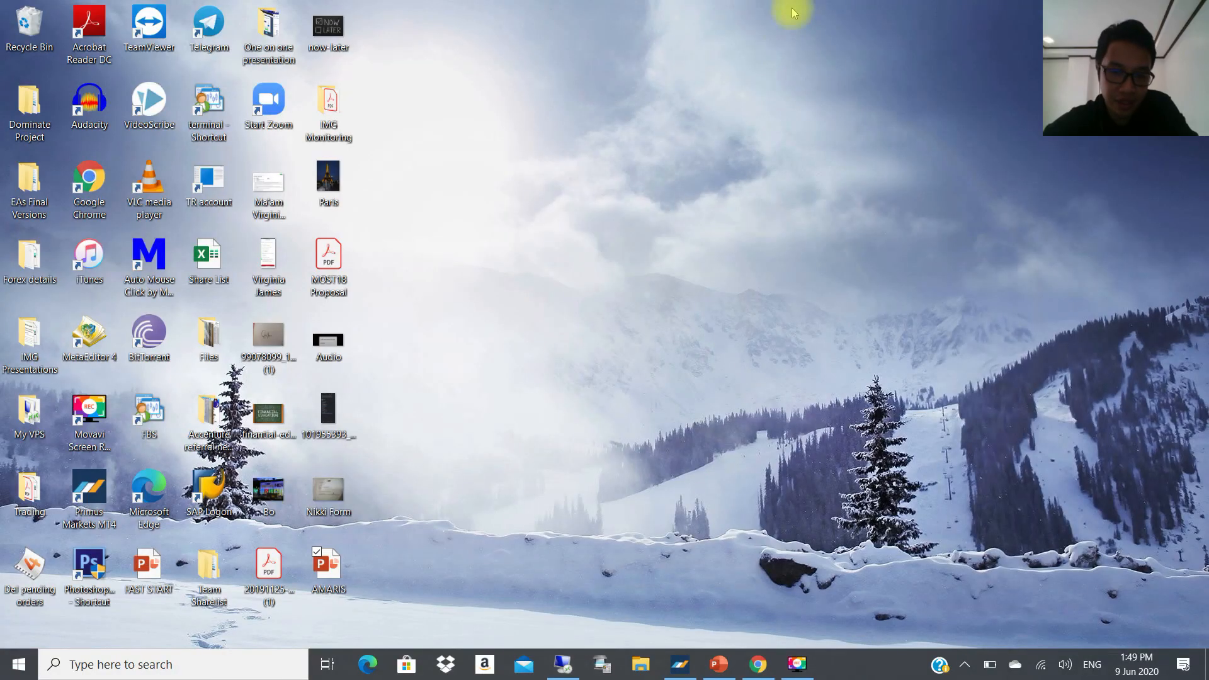
{"action": "left_click", "coordinate": [807, 669]}
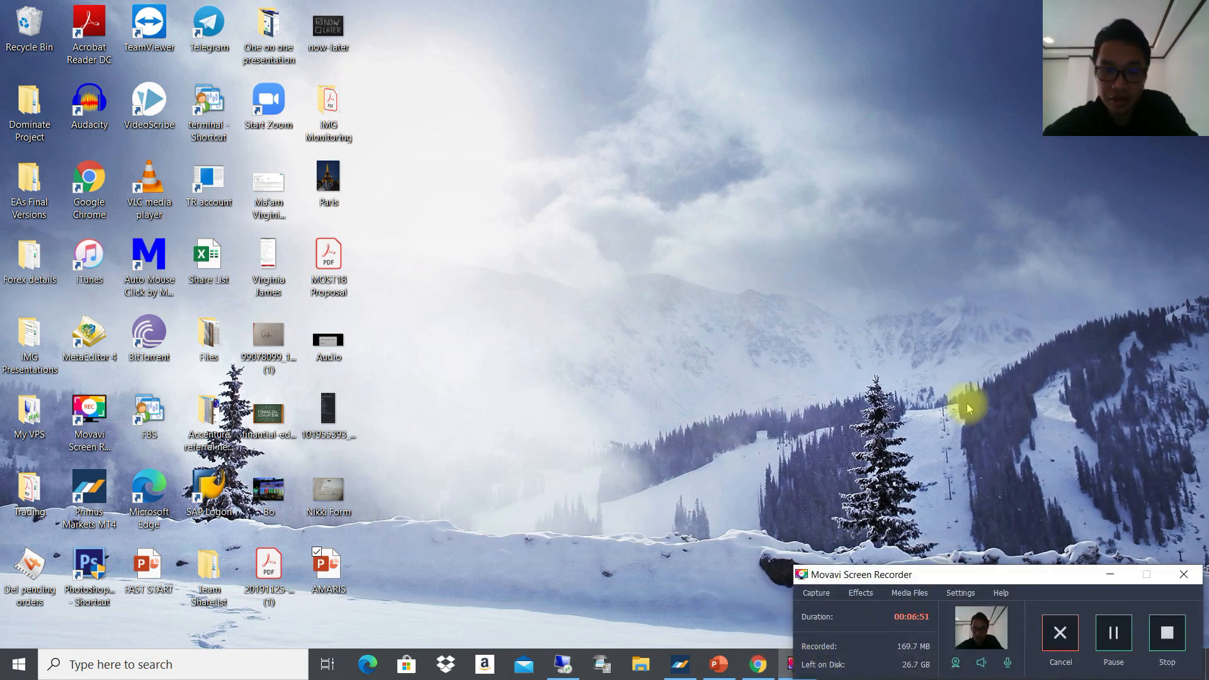
{"action": "left_click", "coordinate": [1167, 633]}
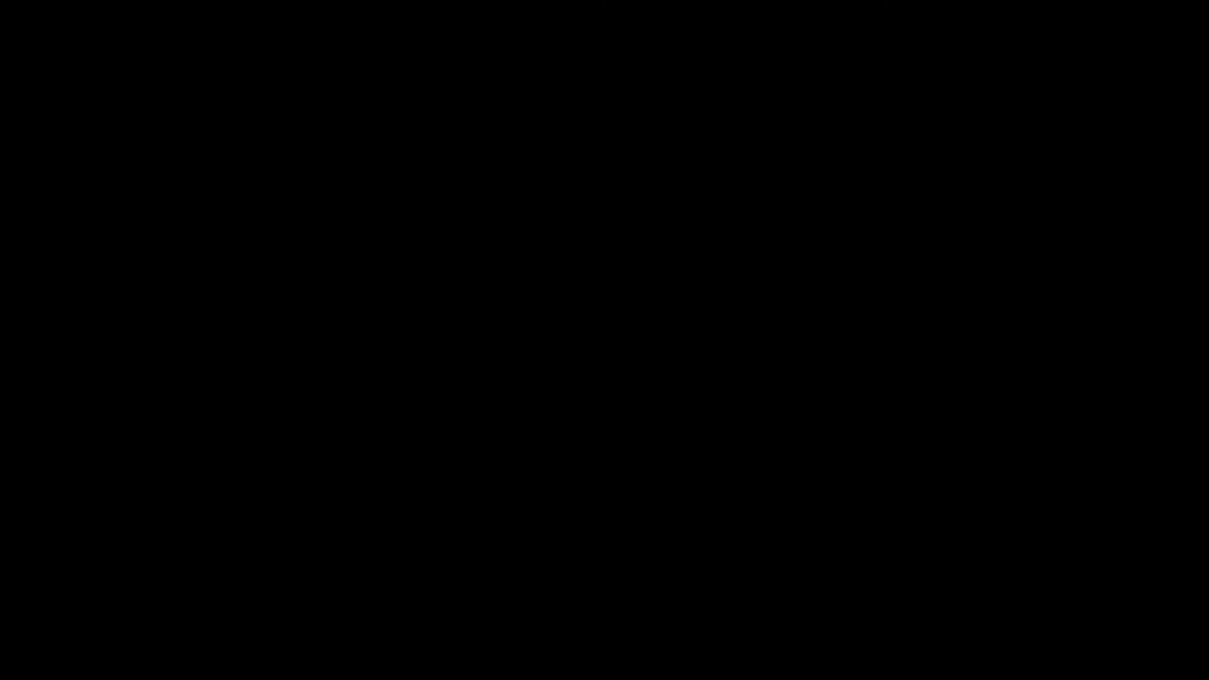